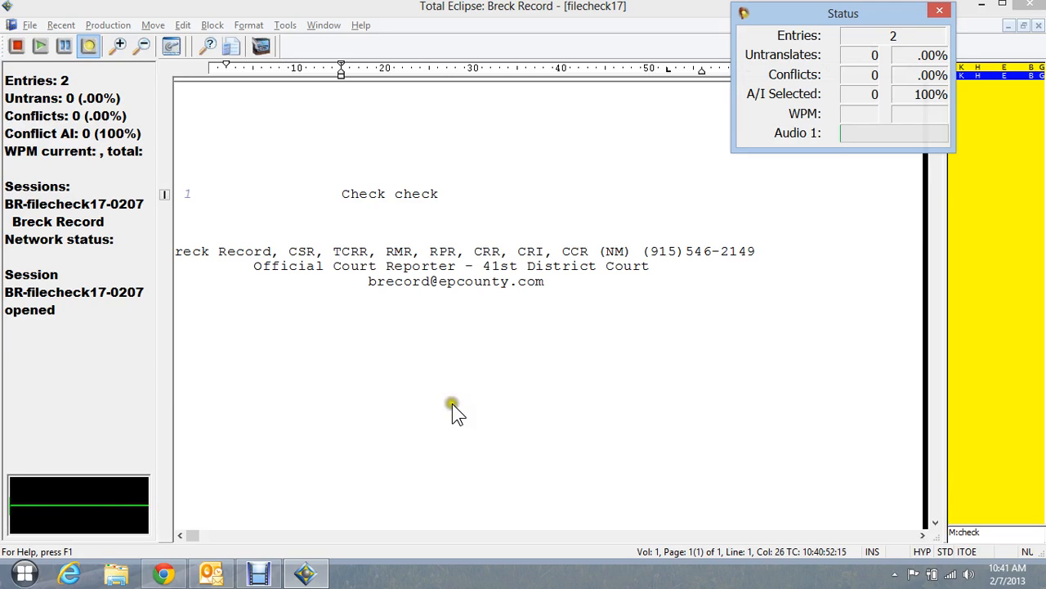
- Create a case-style dictionary entry with stroke TWO, cause 2012-CR-1234 and the defendant's full name
click(474, 312)
key(ctrl+shift+s)
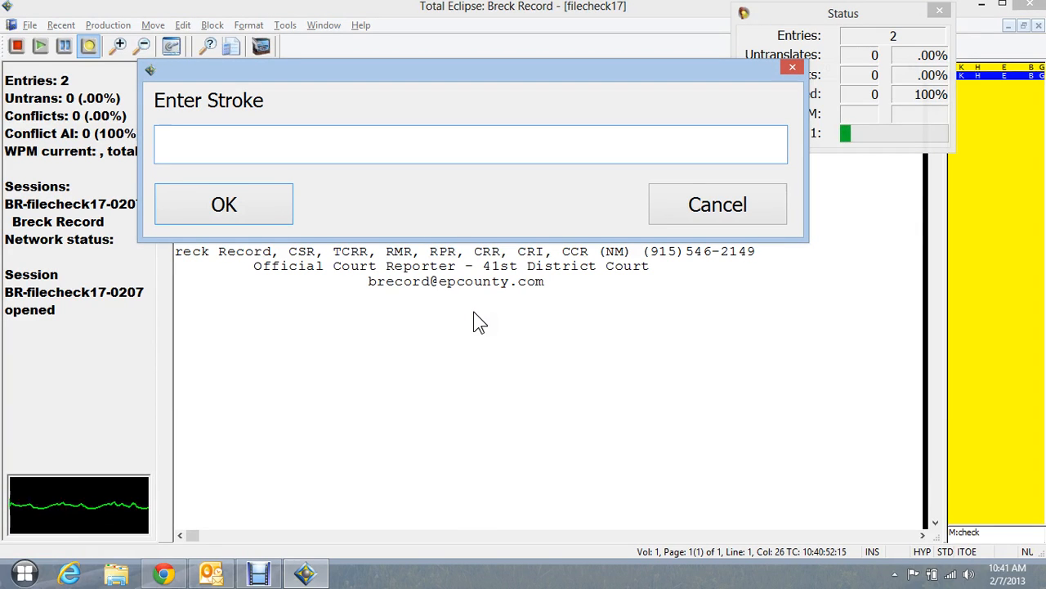
text(TWO)
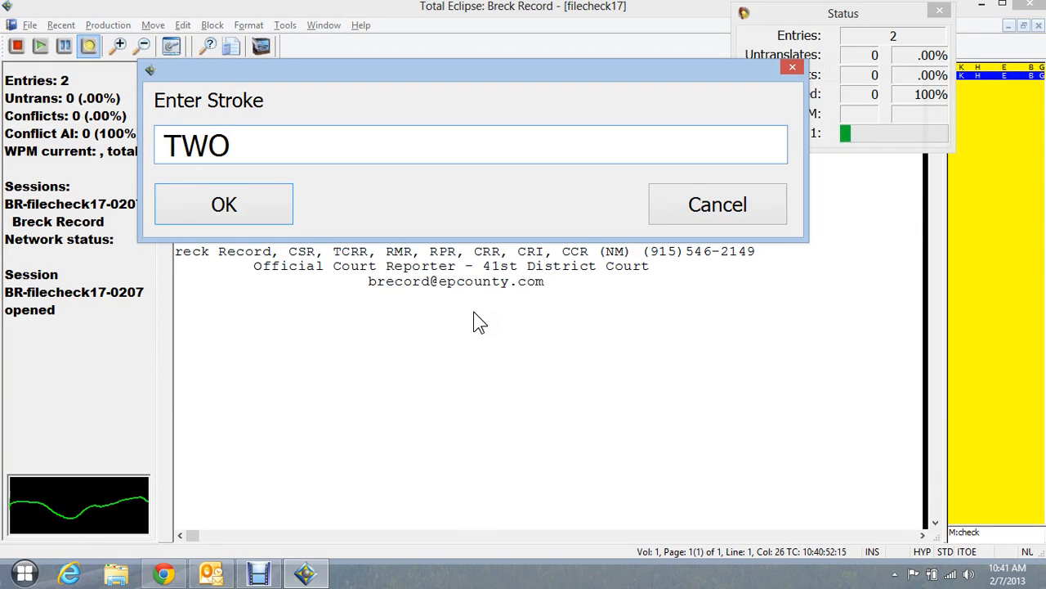
key(Return)
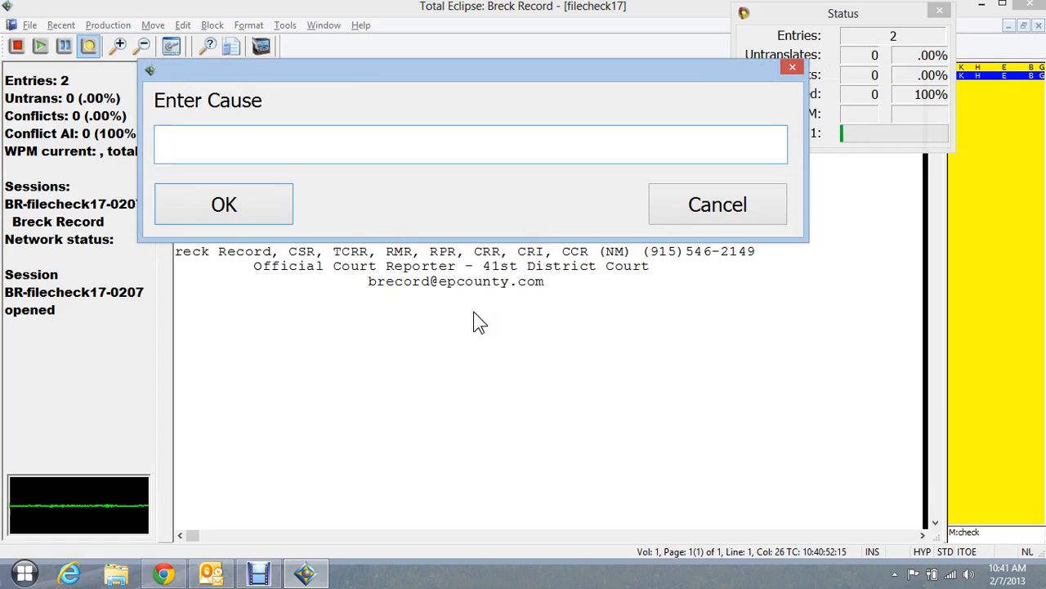
text(2012)
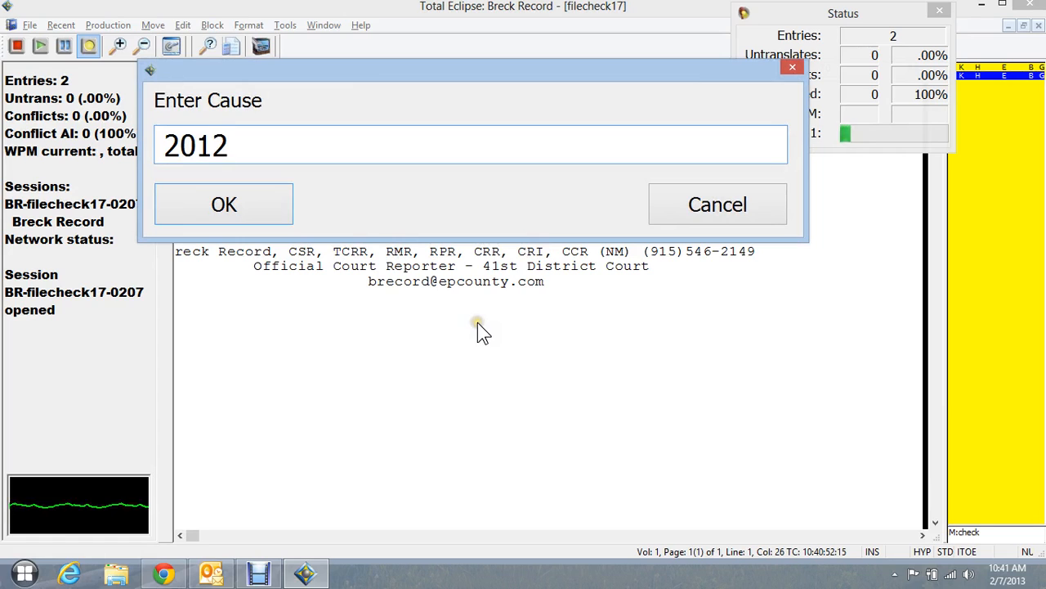
text(-CR-)
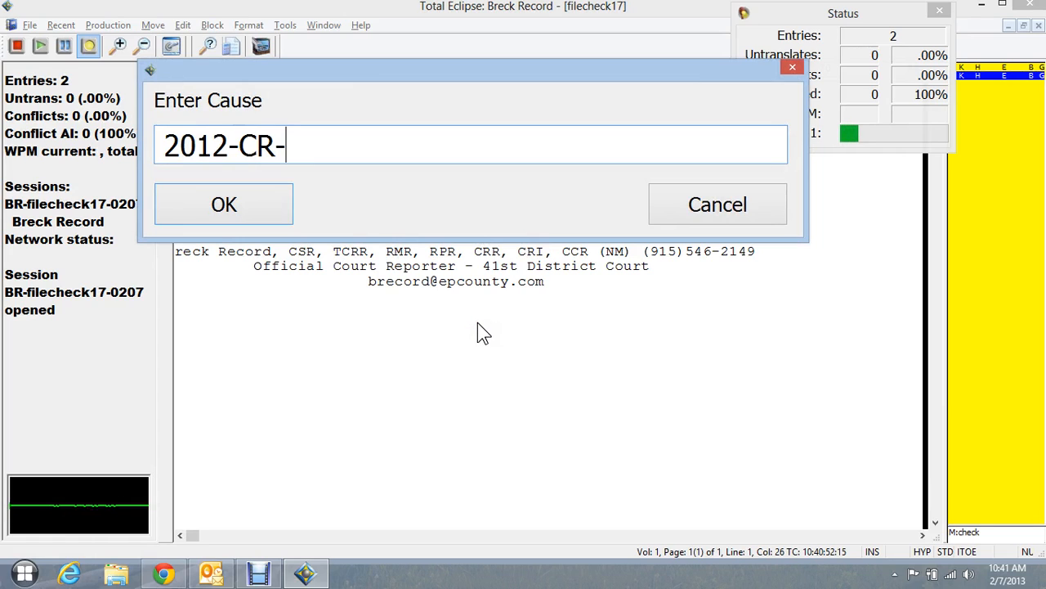
text(1234)
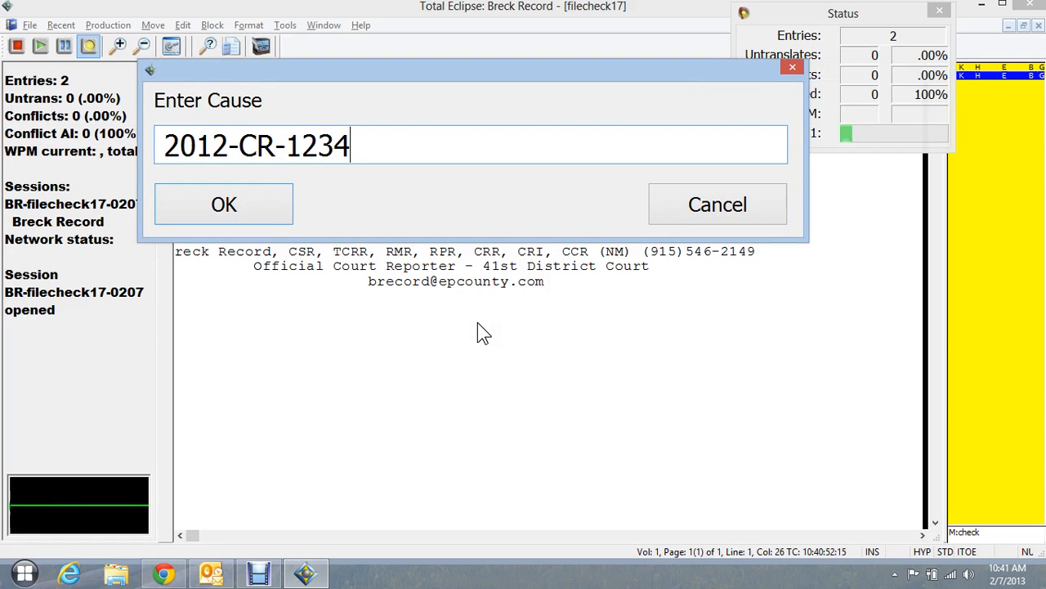
key(Return)
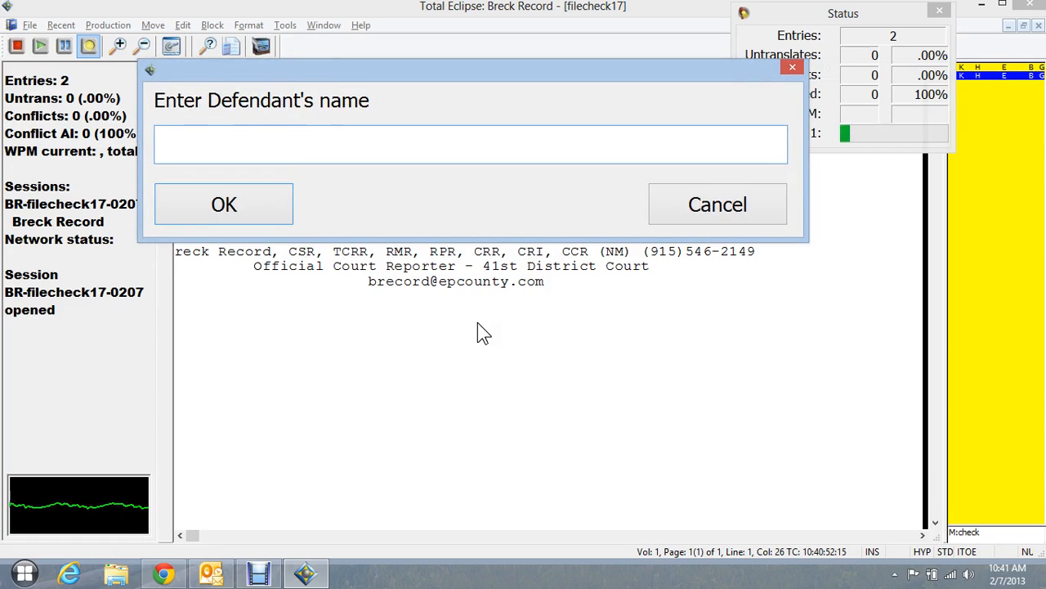
text(John Jackso)
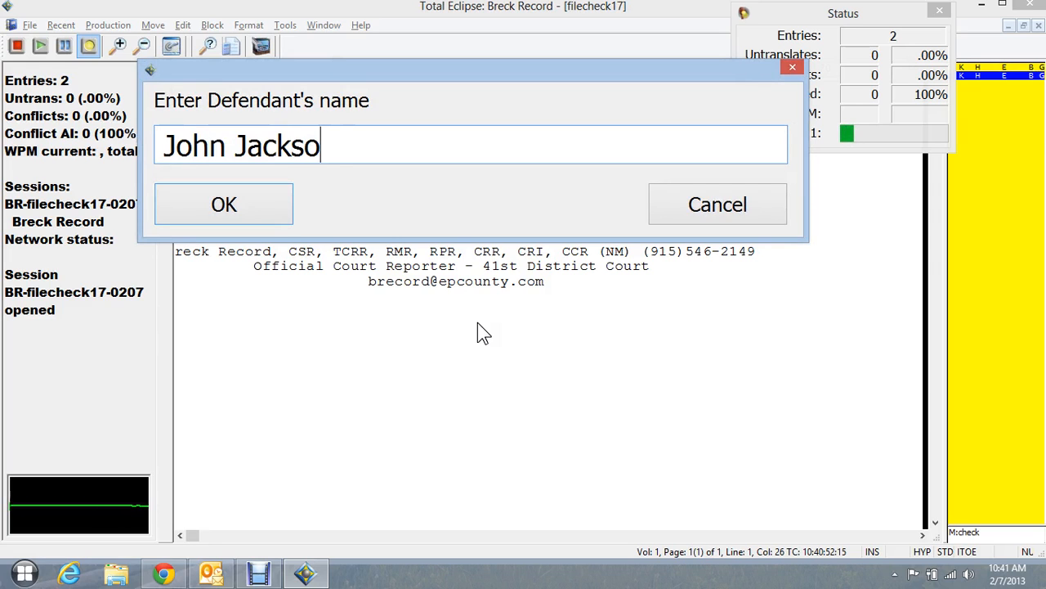
text(n)
key(Return)
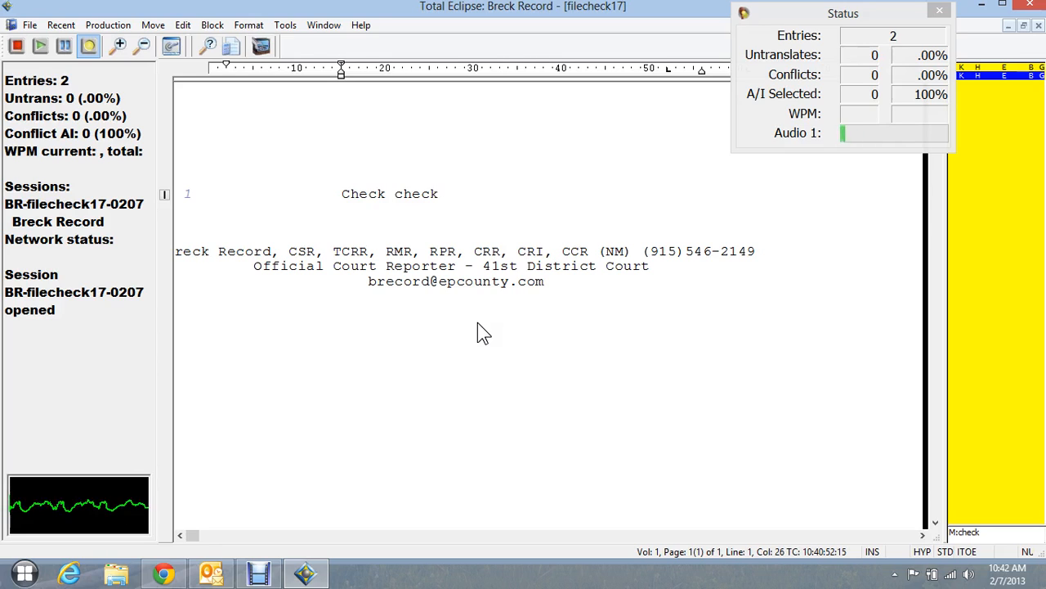
- Write a THE COURT line reading "The Court now calls 2012-CR-1234, The United States of America versus" followed by the defendant's full name
text({S:THE COURT})
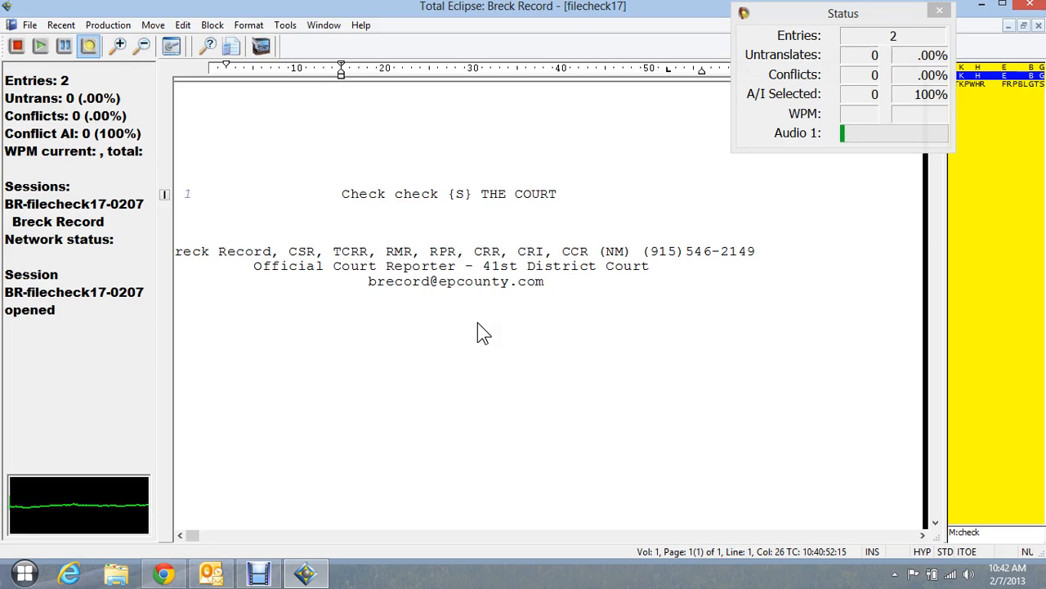
text(the Court)
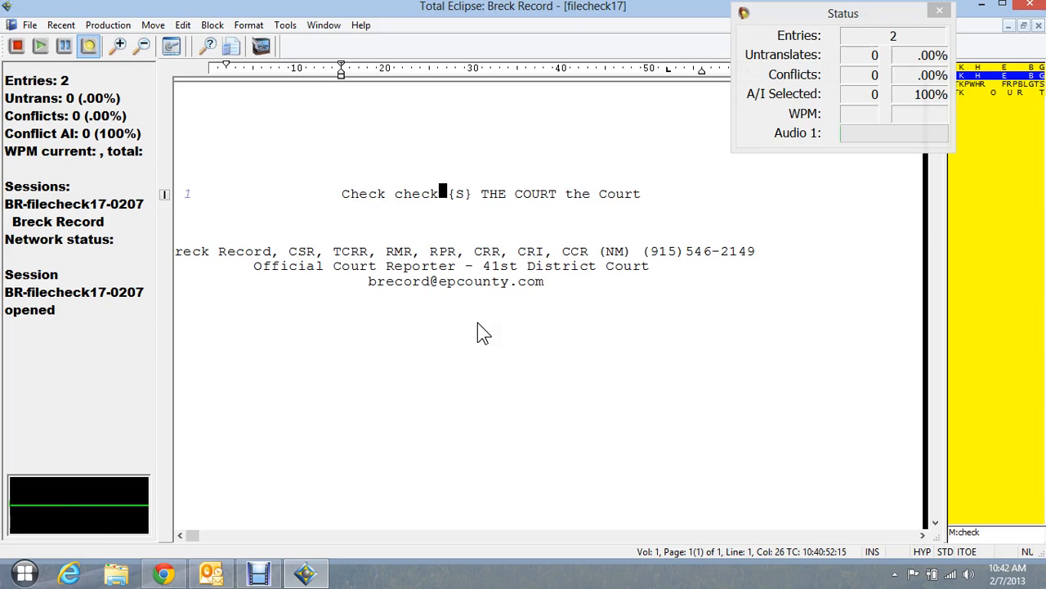
text( now calls)
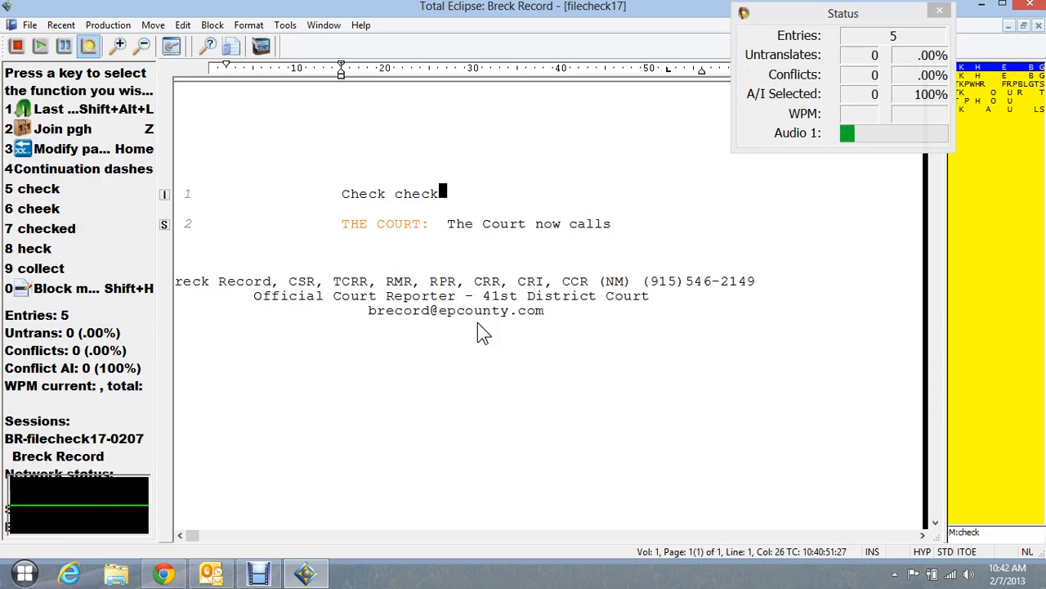
text(2012-CR-1234, The United States of America versus John Jackson)
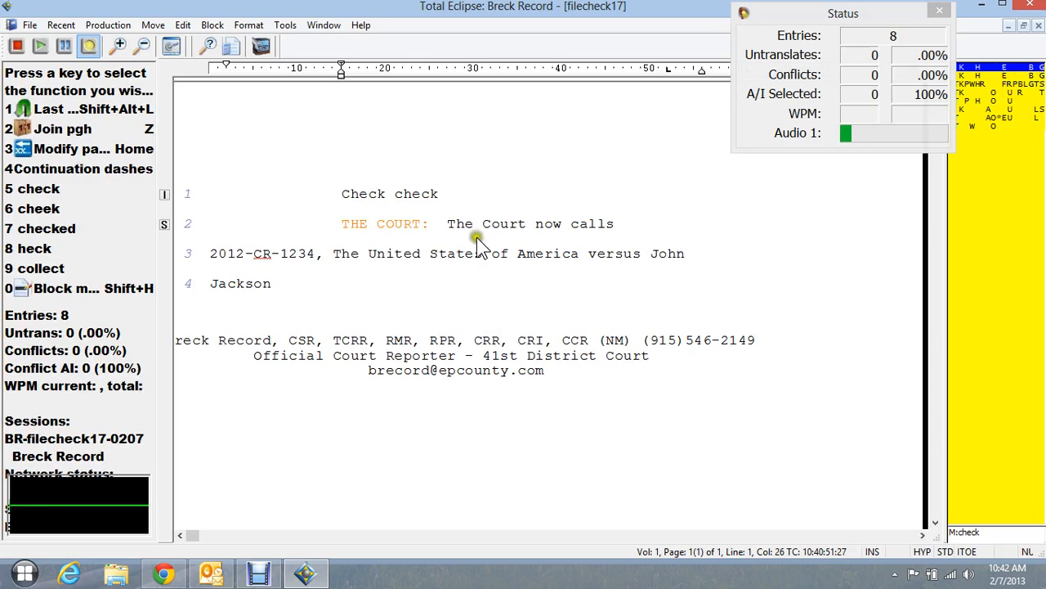
- Move the Status window slightly aside and examine the case-style entry in the main dictionary Breck, then return to the transcript
drag(805, 17, 784, 21)
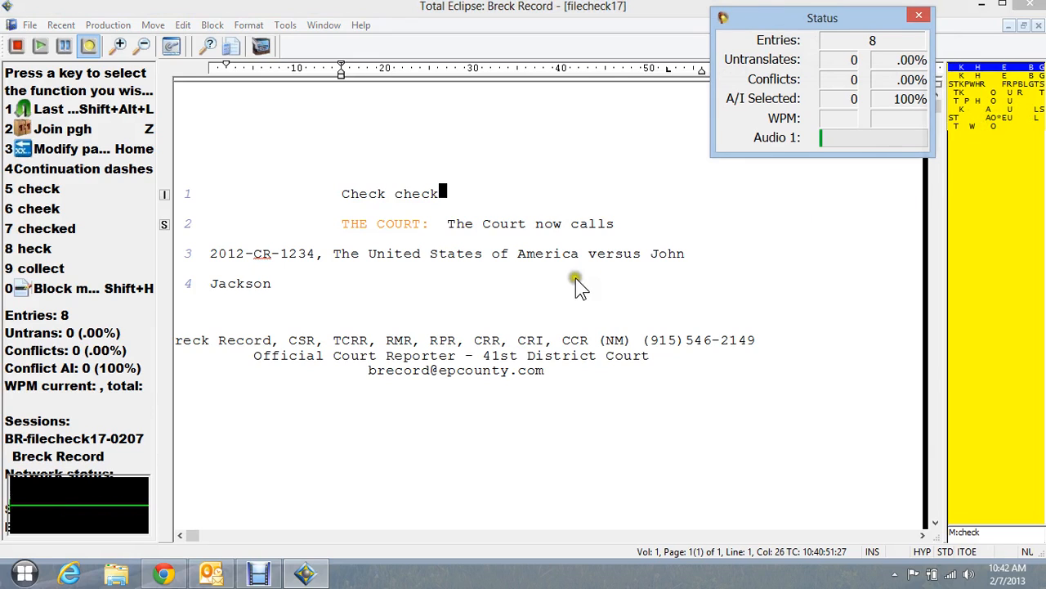
click(394, 261)
key(Up)
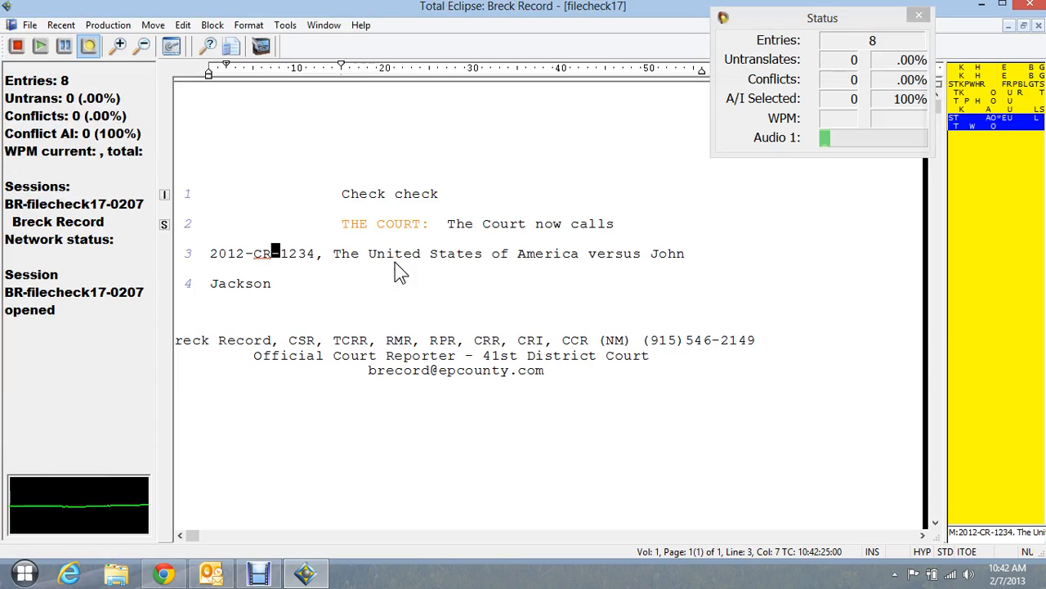
key(ctrl+d)
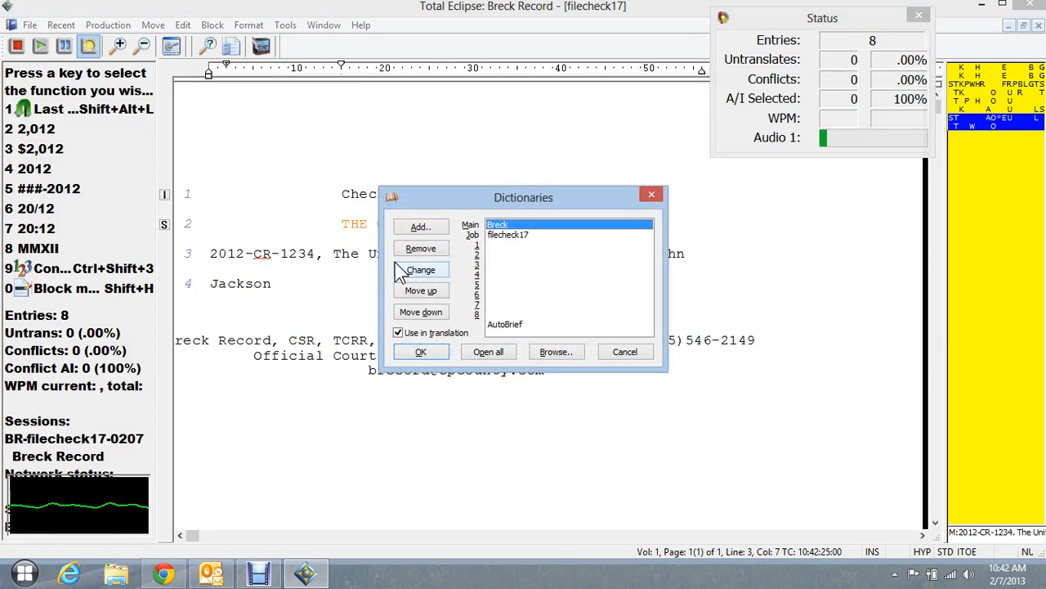
key(Return)
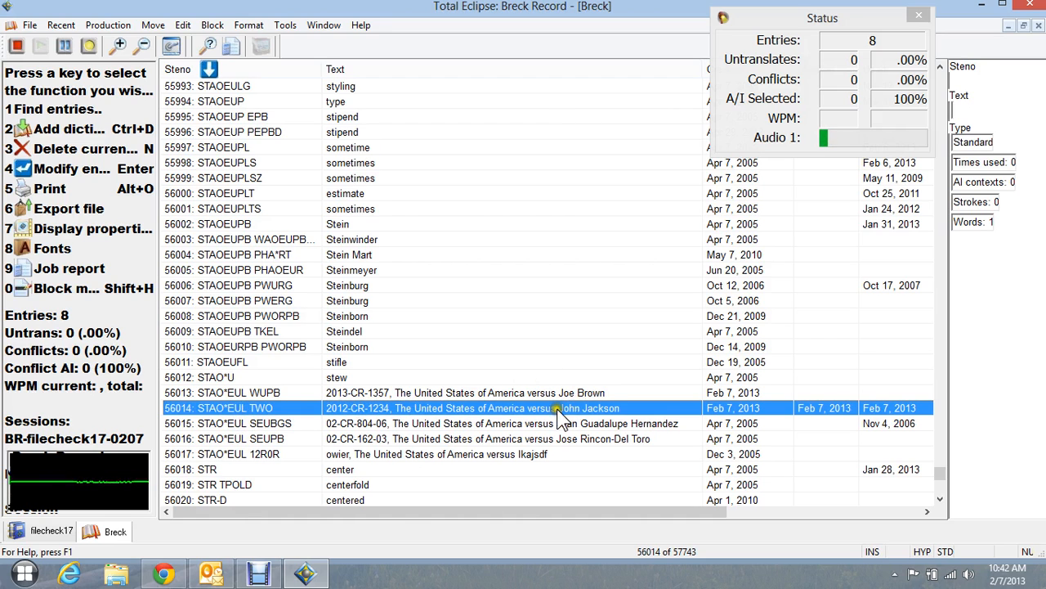
key(Escape)
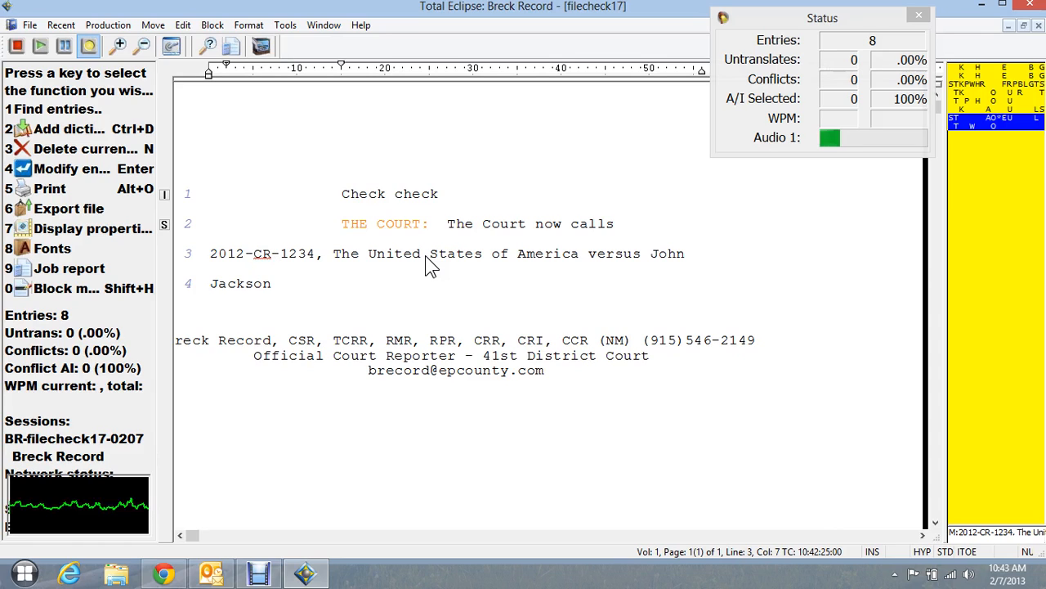
- End the case-style sentence with a period and write the defendant's full name twice after it, correcting the misstroked words
text({.} journal)
text( Jackson)
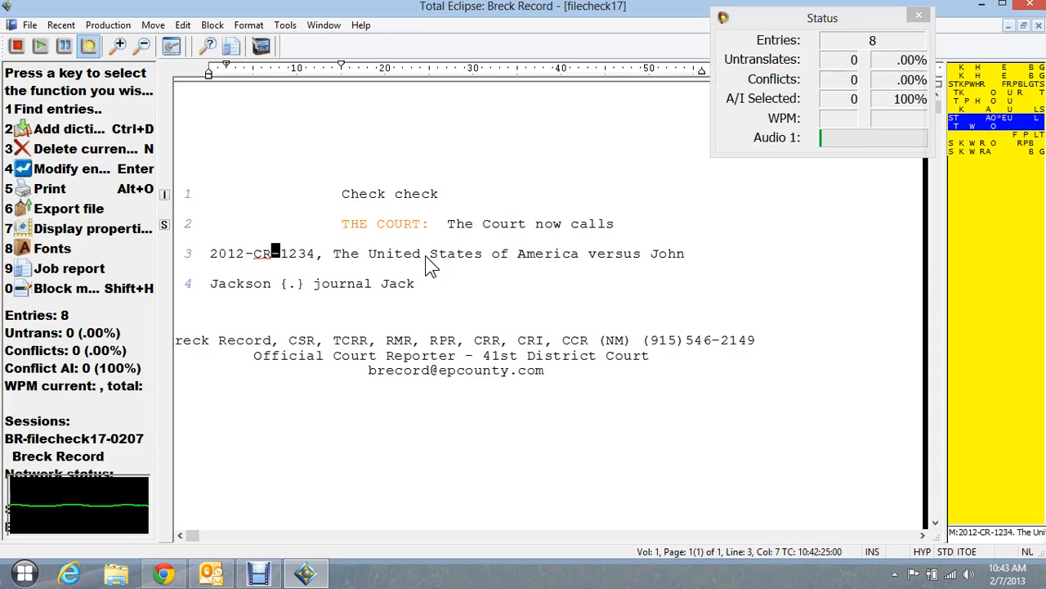
key(BackSpace)
key(BackSpace)
key(BackSpace)
key(BackSpace)
key(BackSpace)
key(BackSpace)
key(BackSpace)
key(BackSpace)
key(BackSpace)
key(BackSpace)
key(BackSpace)
key(BackSpace)
key(BackSpace)
key(BackSpace)
key(BackSpace)
key(BackSpace)
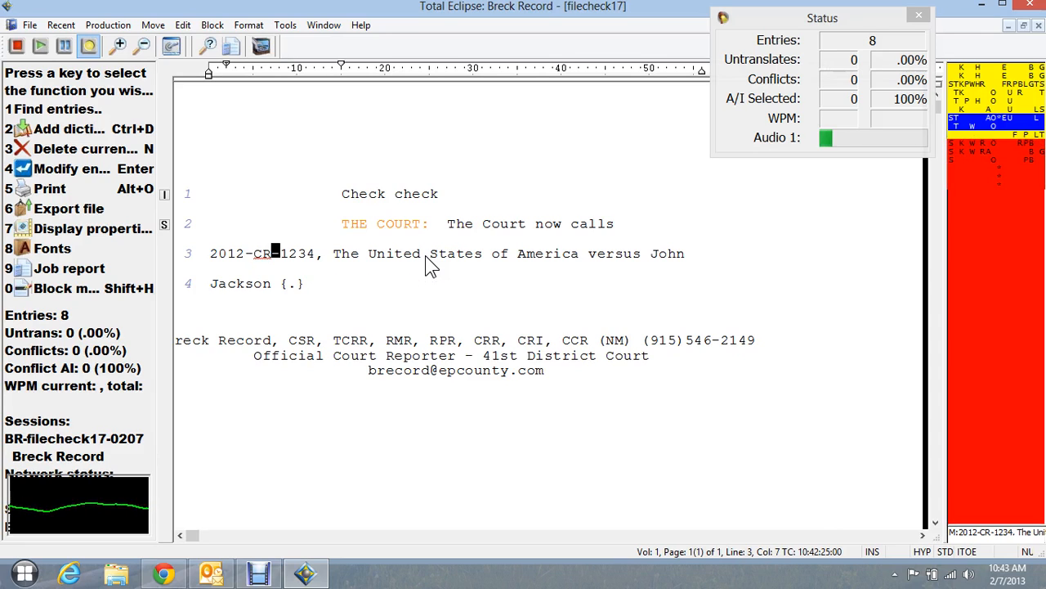
text(John Jack)
text(son {.})
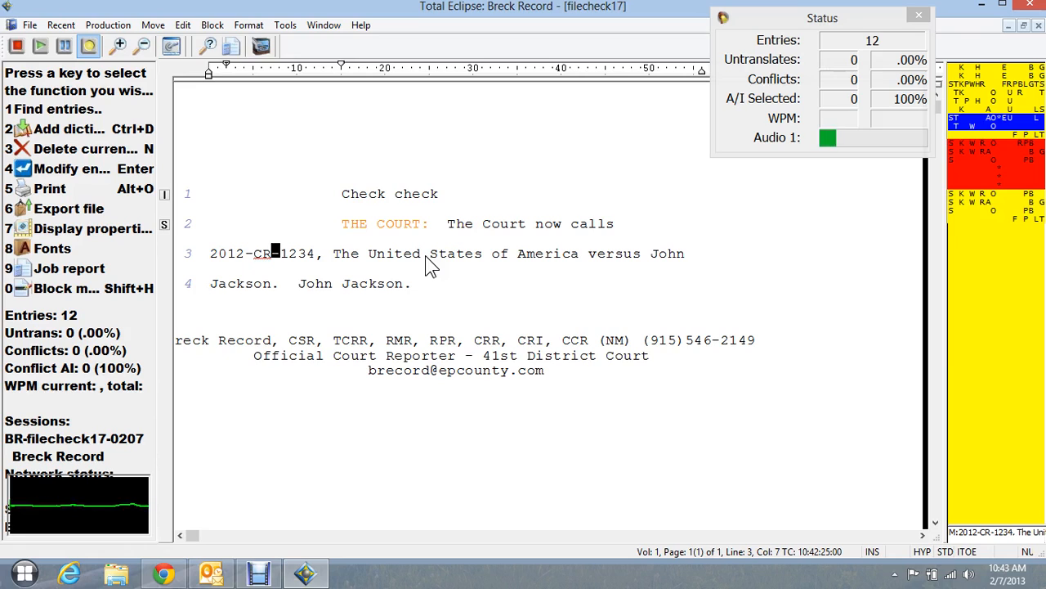
text(John Jackson)
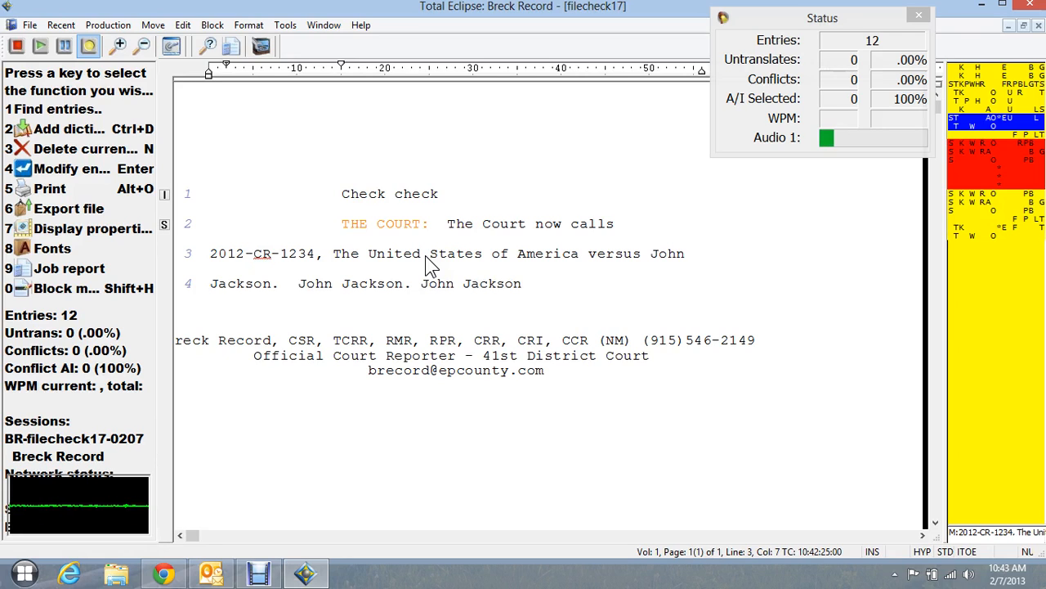
- Compare the steno strokes behind the two standalone occurrences of the defendant's name on line 4
key(Down)
key(ctrl+Right)
key(ctrl+Right)
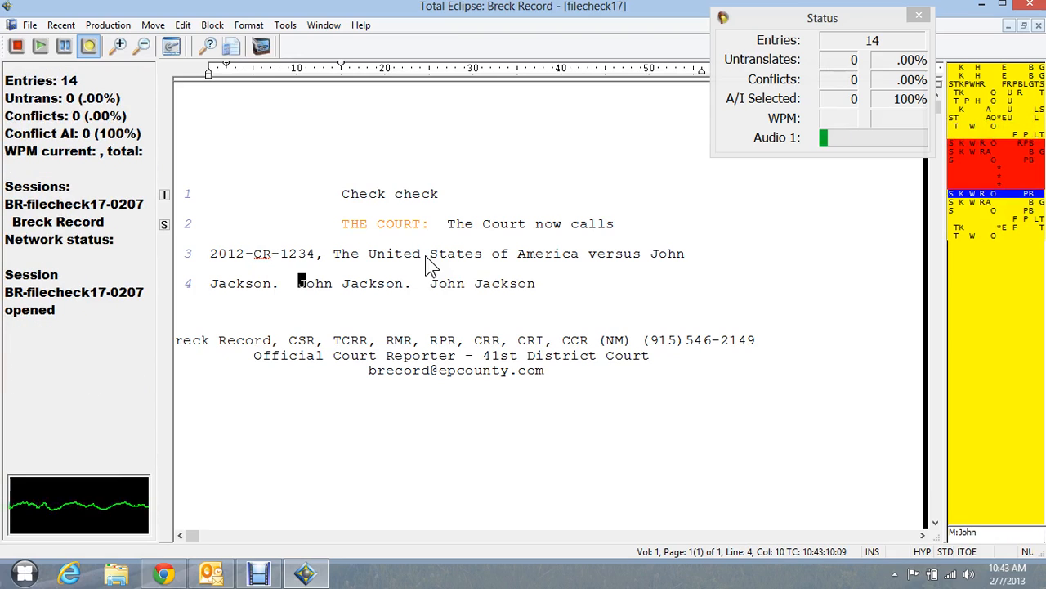
key(ctrl+Left)
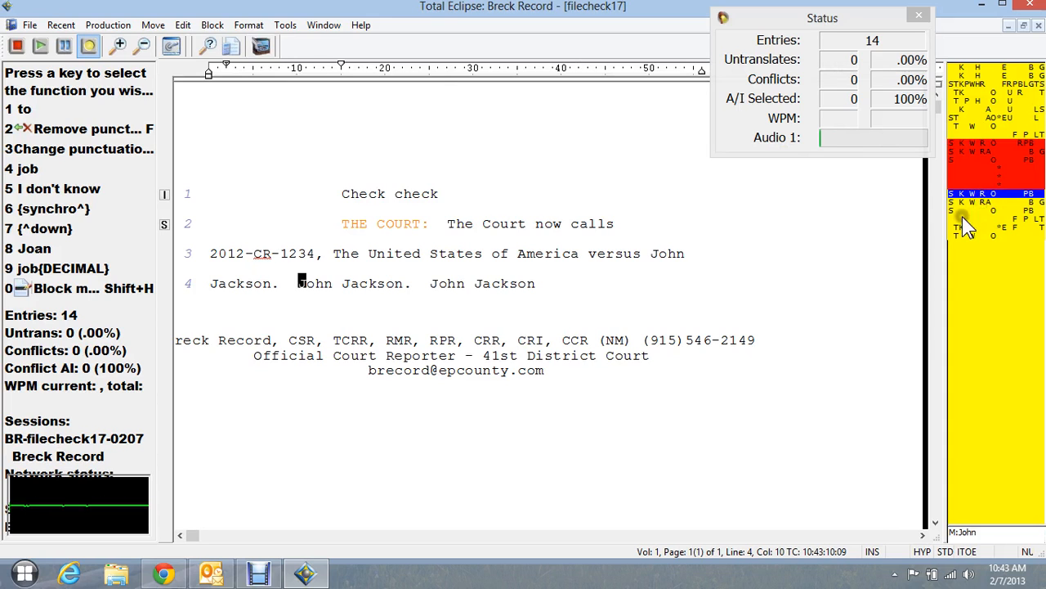
click(463, 285)
right_click(463, 285)
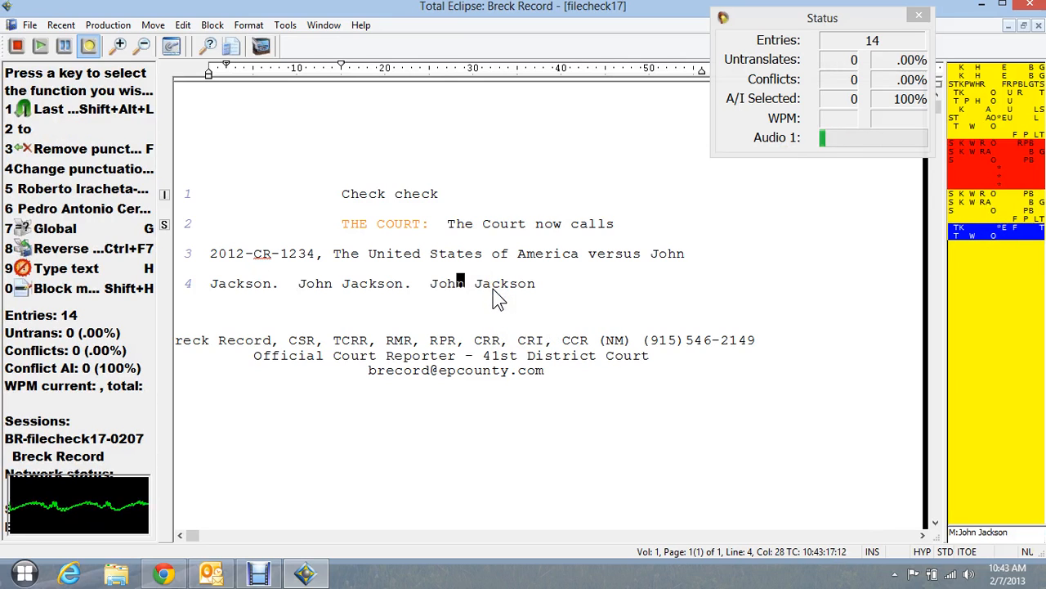
- Add a THE COURT line addressing the defendant as Mr. with the full name and "where do you live", and locate the name's steno strokes
text({S:THE COURT})
text(Mr. John Jackson)
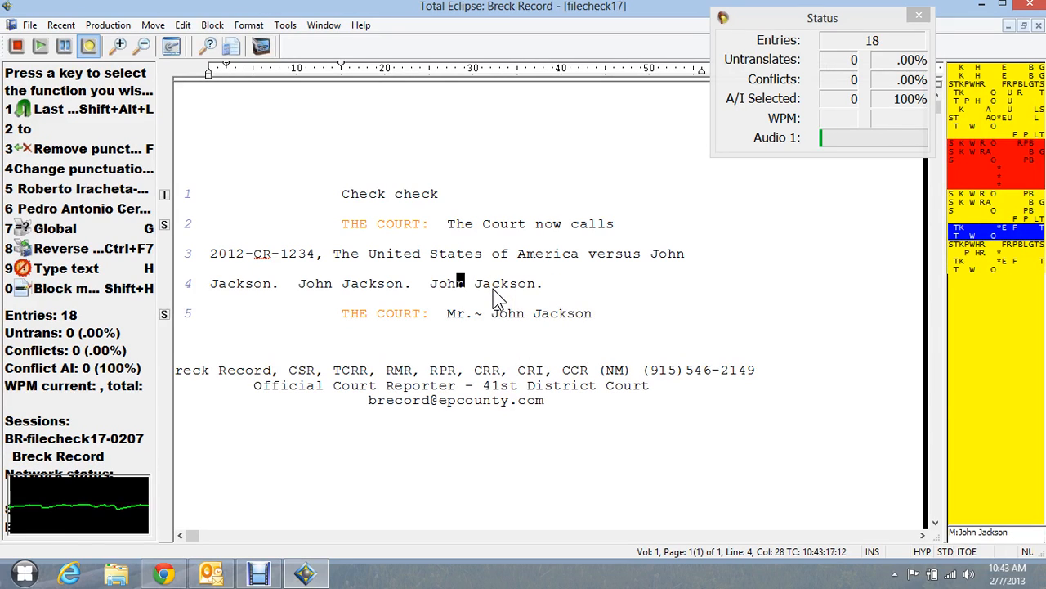
text( where do you live)
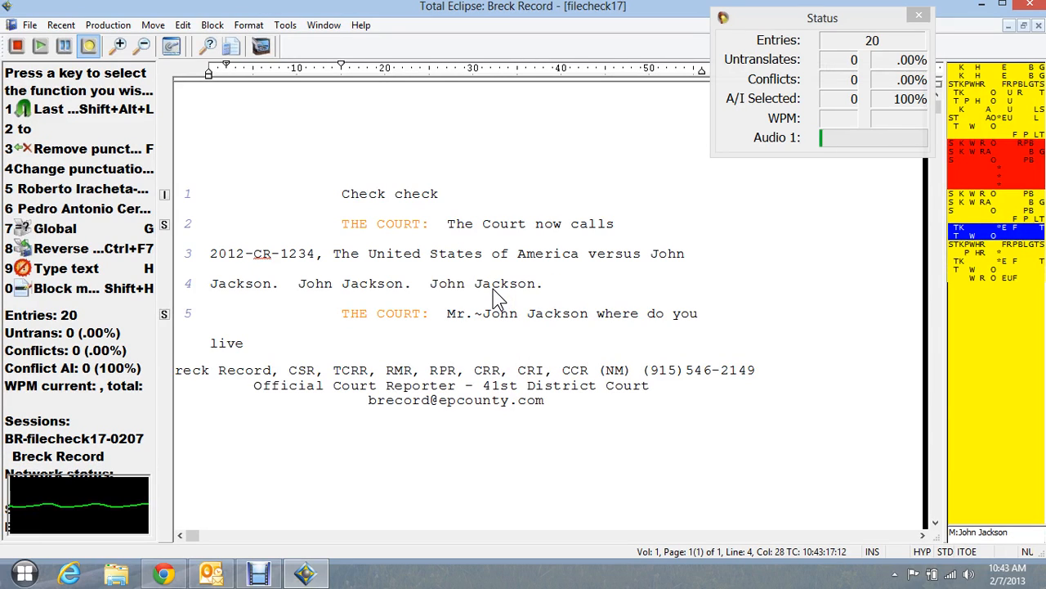
click(519, 314)
click(520, 315)
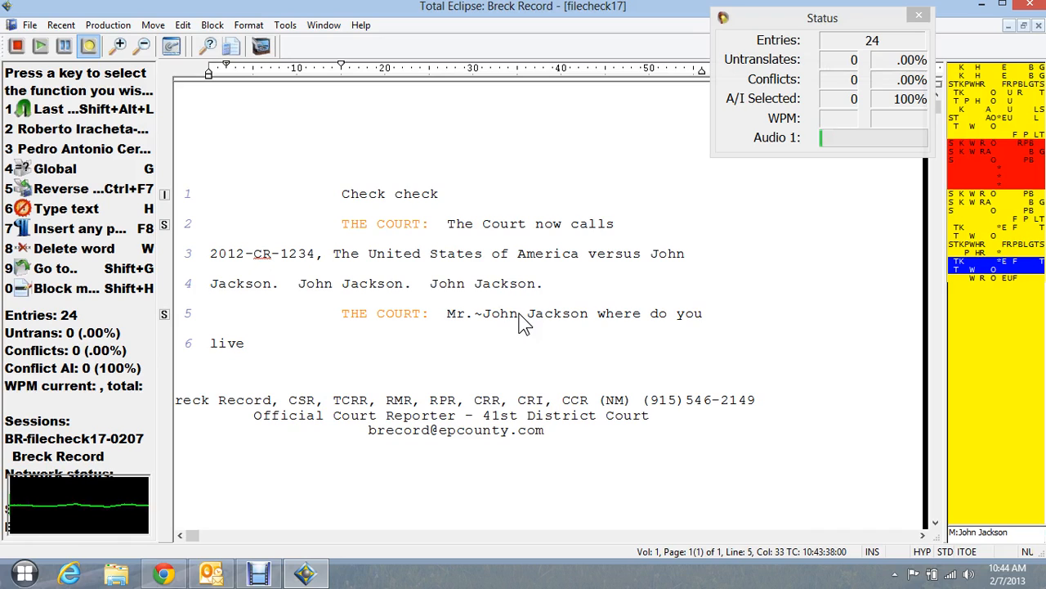
- Add a THE COURT line: "The Court now calls Cause No. 2012-CR-1234, The United States of America versus" plus the defendant's full name
text({S:THE COURT})
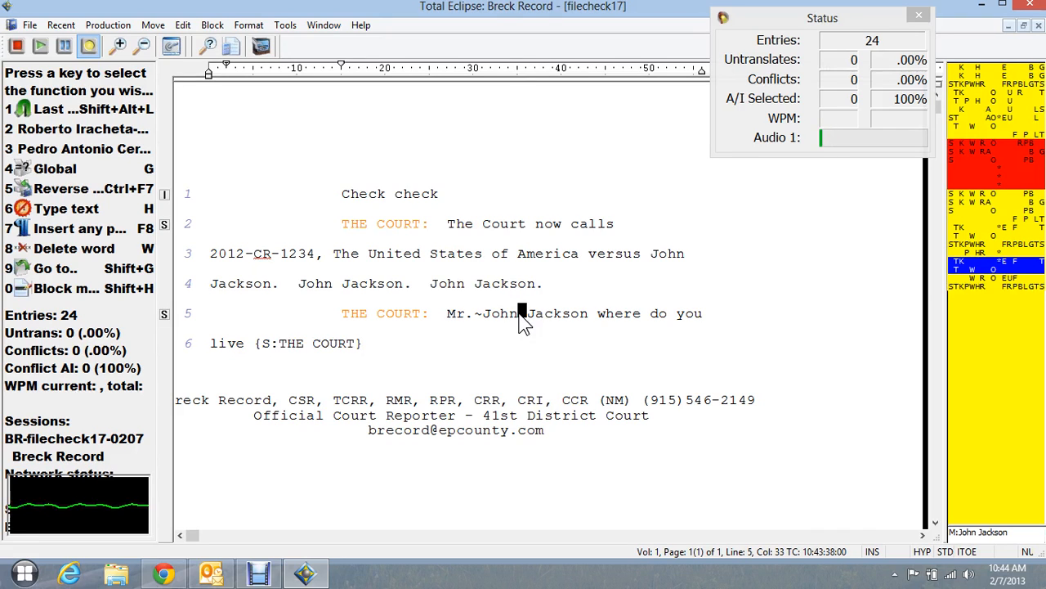
text(The Court now calls Cause No.)
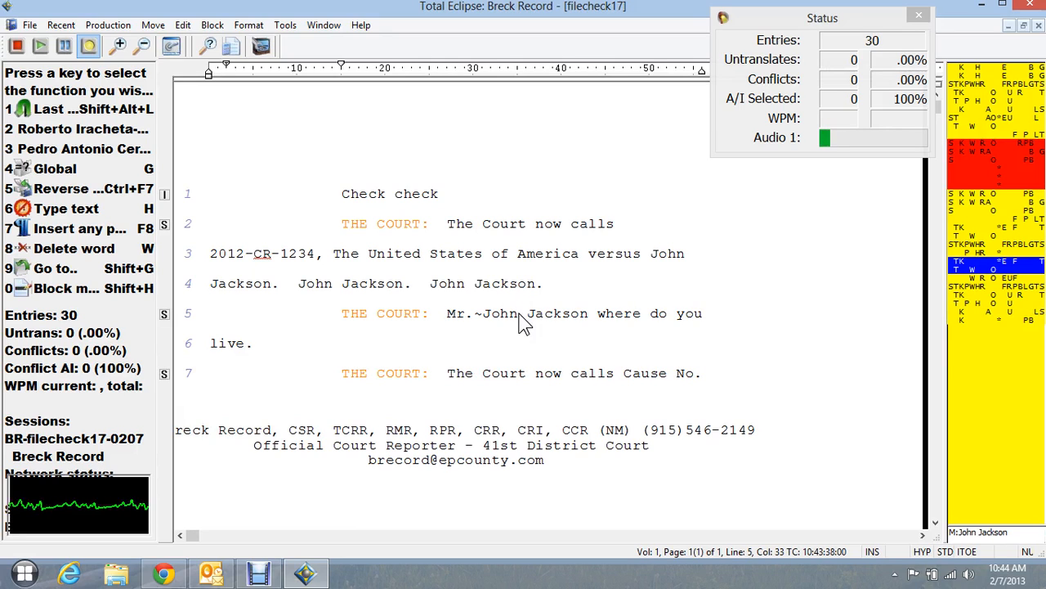
text(2012-CR-1234, The United States of America versus John Jackson)
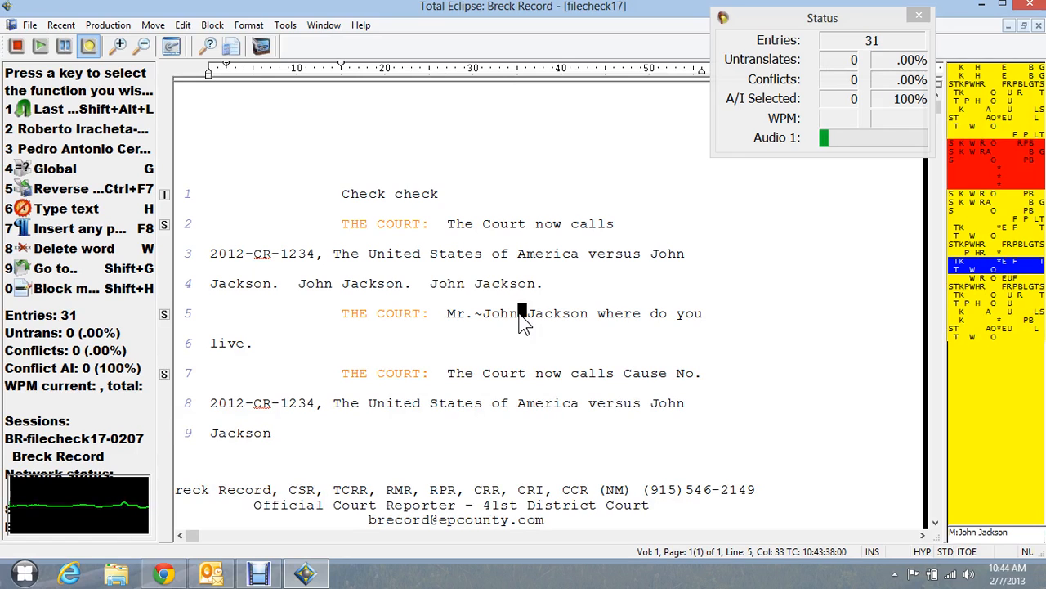
text( {.} can)
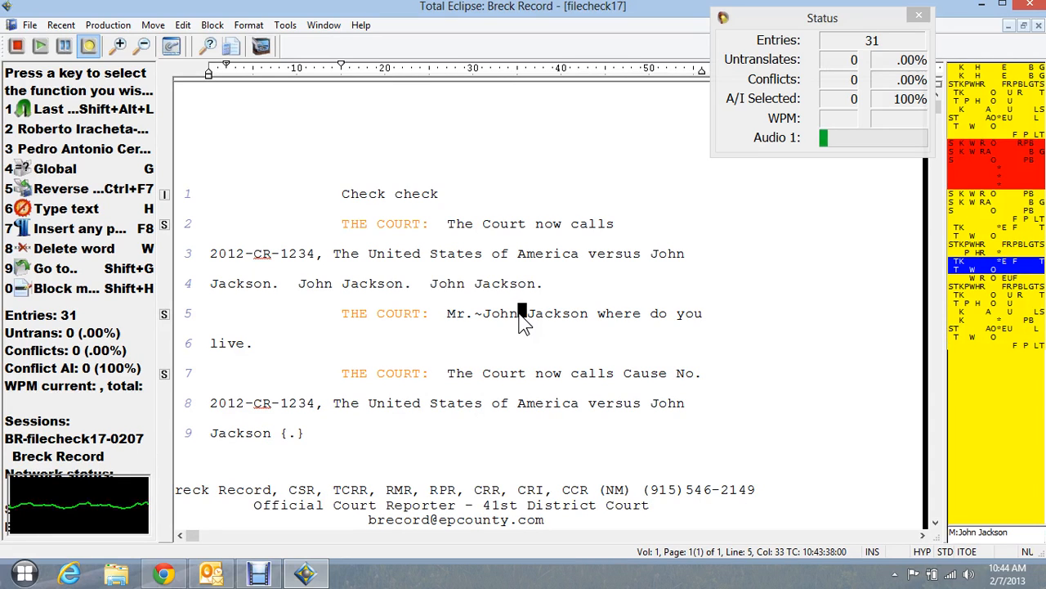
text( I have)
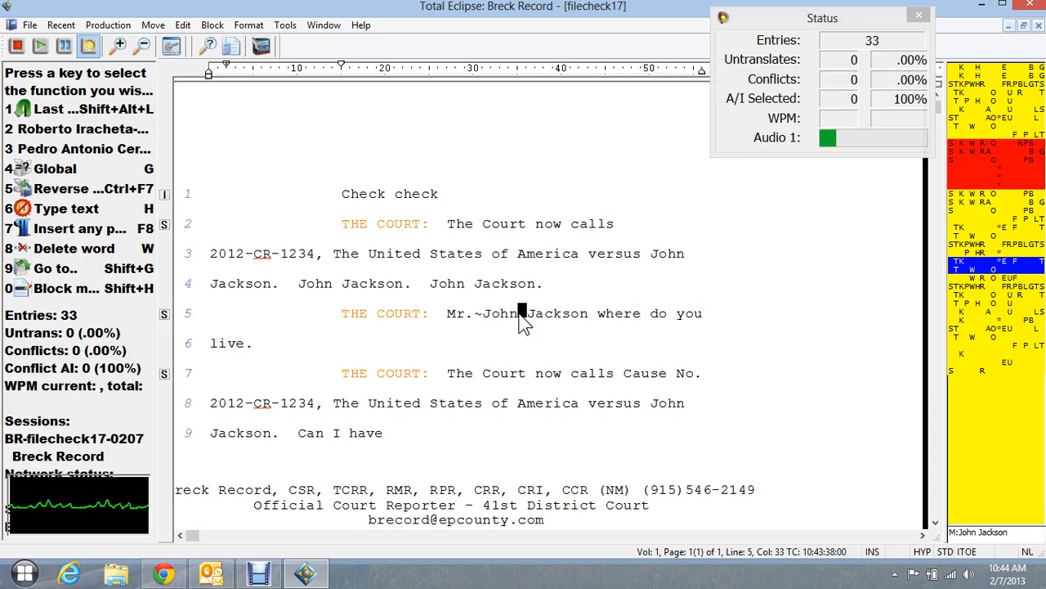
text( announcements for the record {,} please {?})
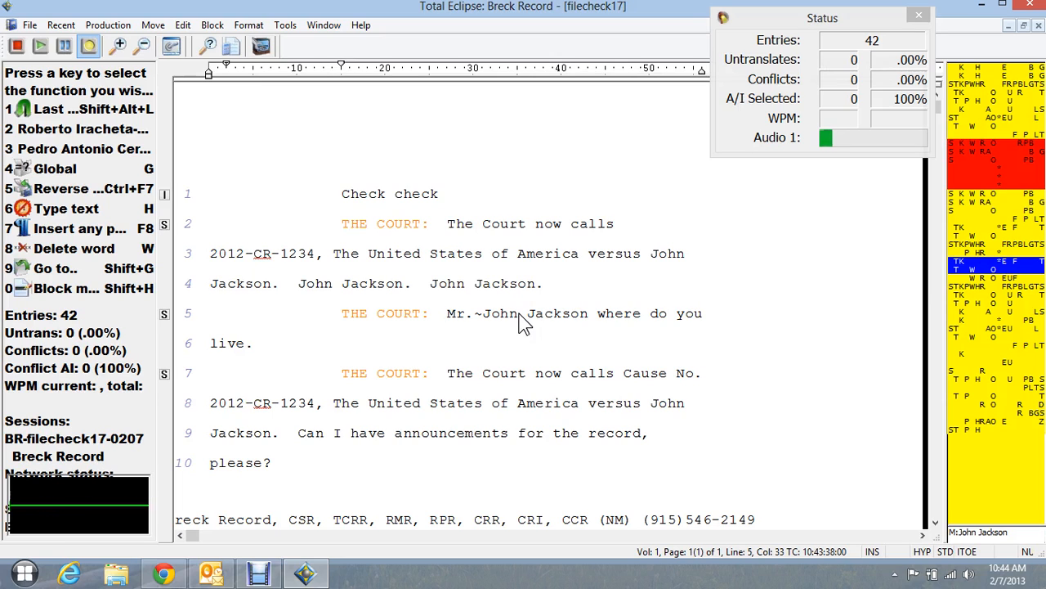
- End the case-style sentence with a period and continue with "Can I have announcements for the record, please? What says the Government"
text(what says the Government)
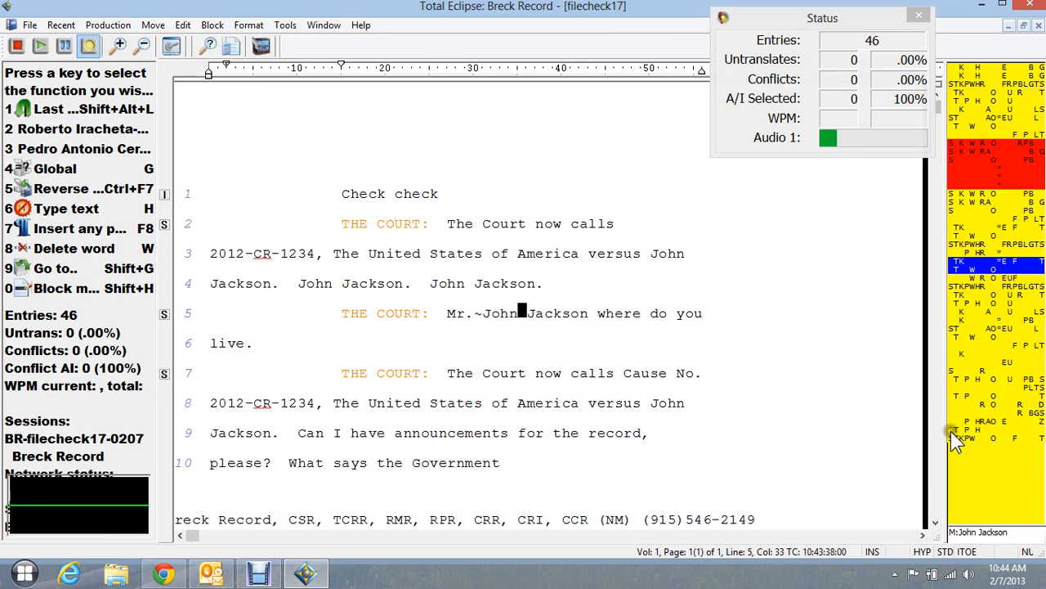
- Continue line 10 with "what says the Defendant" and locate the steno strokes behind it and behind "What says the Government"
click(975, 439)
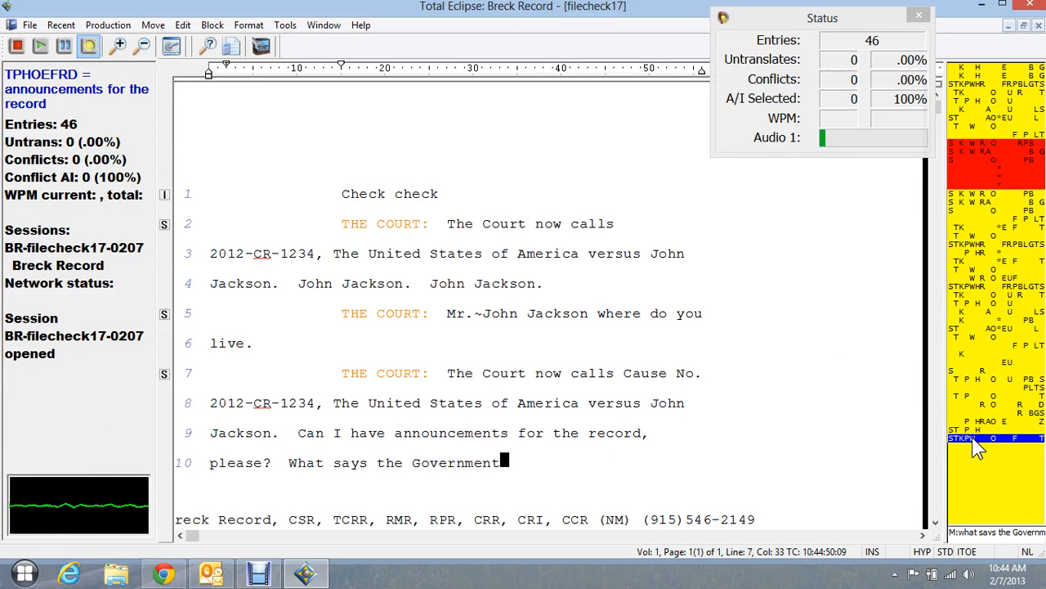
click(388, 465)
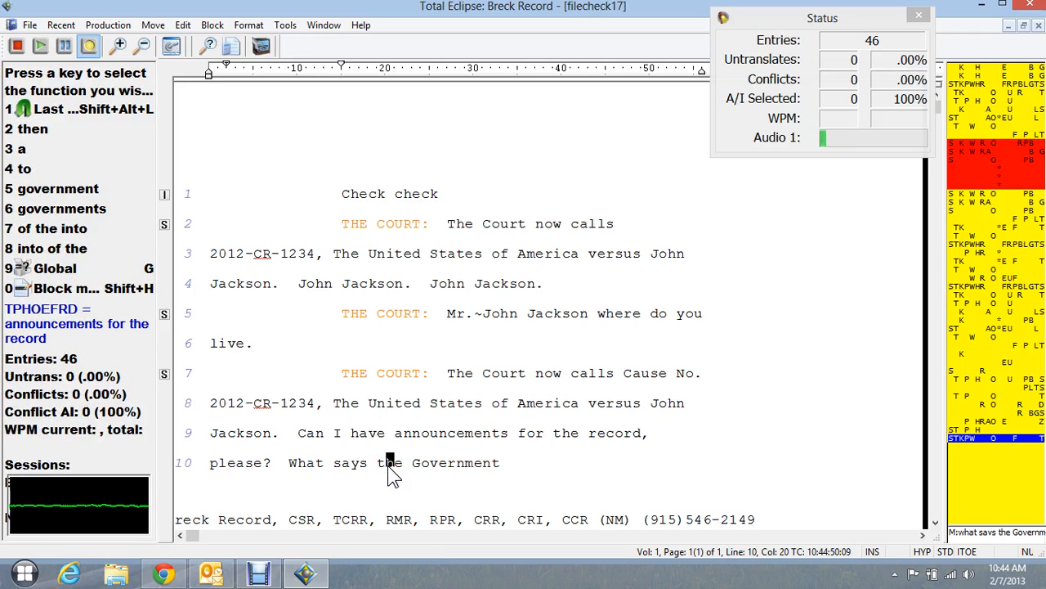
text(what says the Defendant)
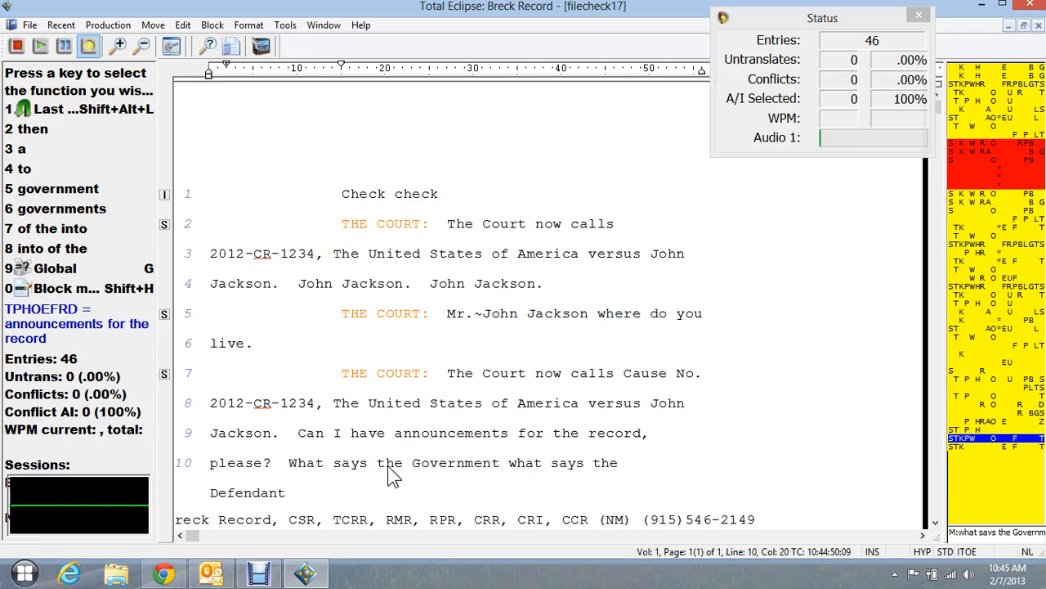
click(567, 464)
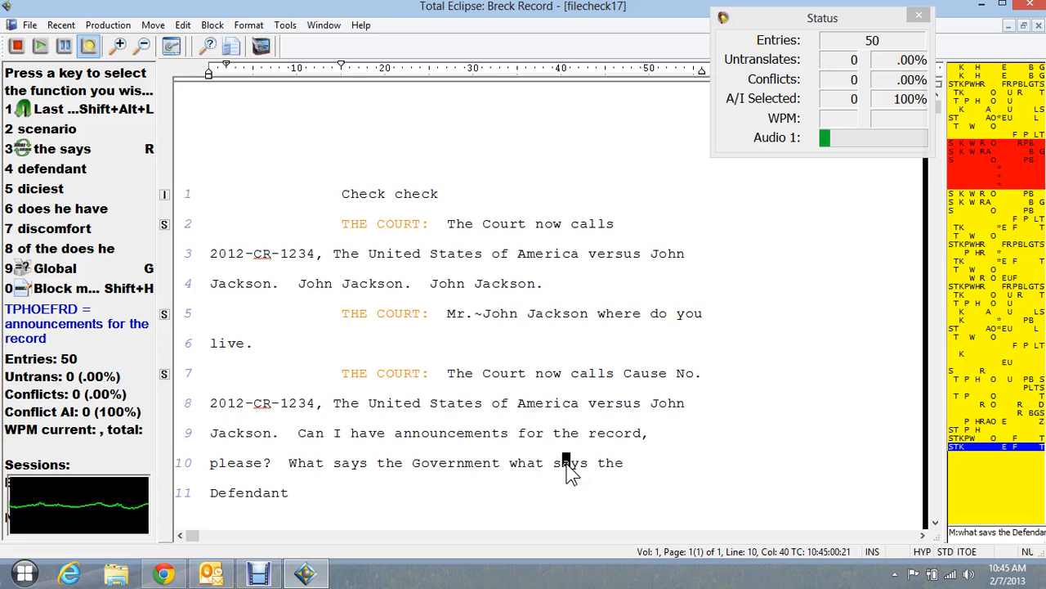
click(462, 456)
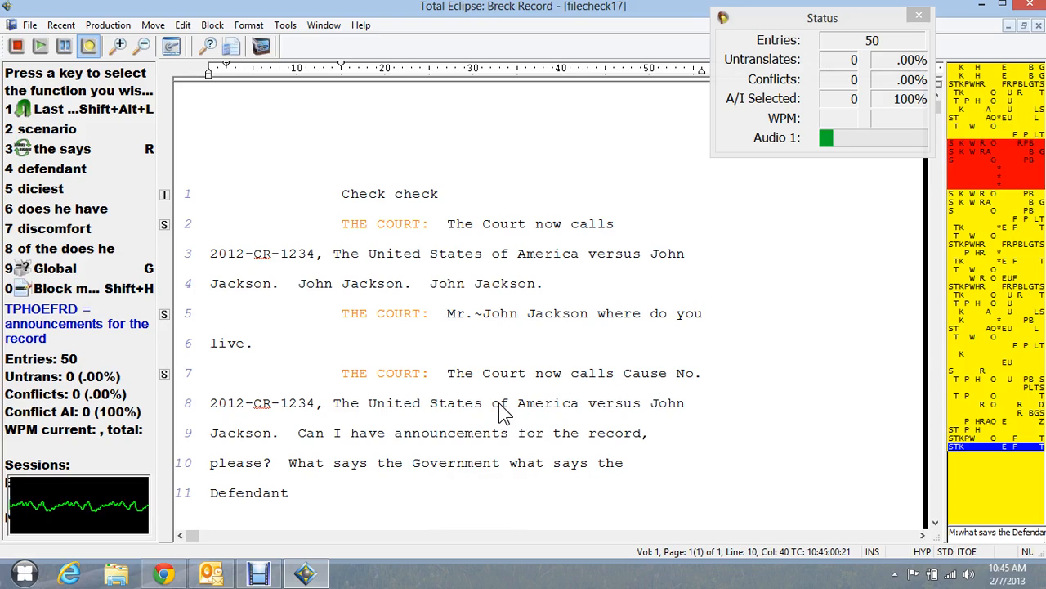
- Add a THE COURT line calling 2013-CR-1357, The United States of America versus the second defendant's full name, followed by "What says the Government"
text({S:THE COURT} the Court)
text( now calls)
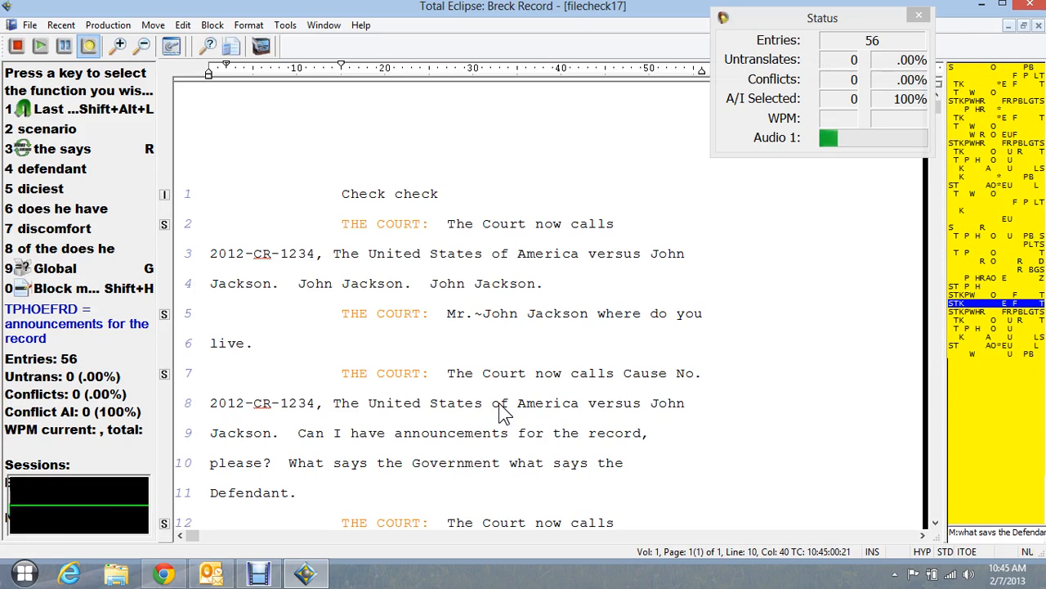
text( What says the Government)
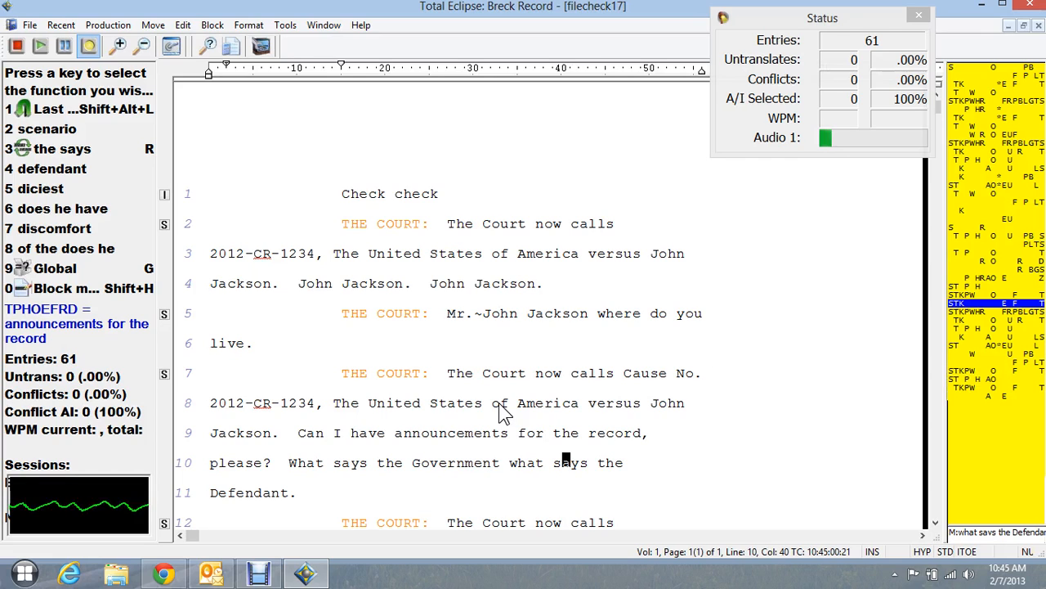
text( ready to proceed)
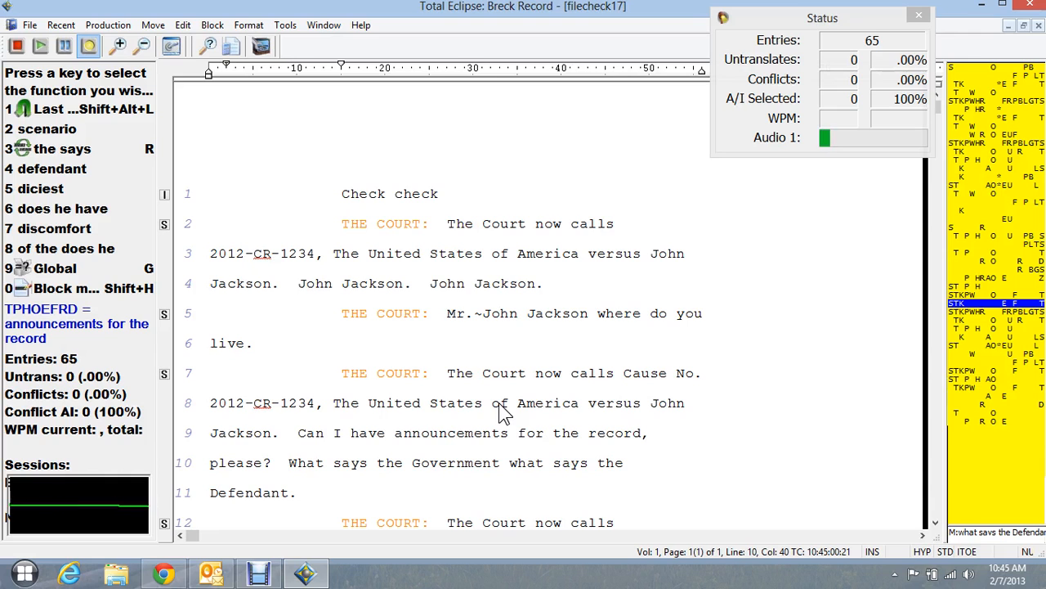
text(THE COURT:  What says the Defendant)
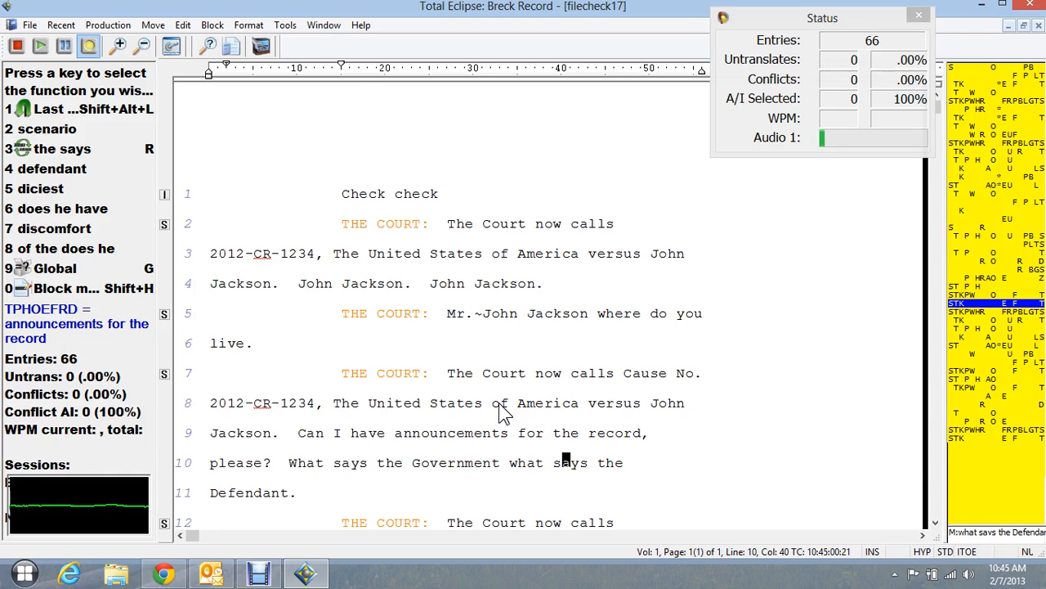
- Add a SPEAKER1 line "Government's ready to proceed." and a THE COURT line "What says the Defendant"
key(ctrl+End)
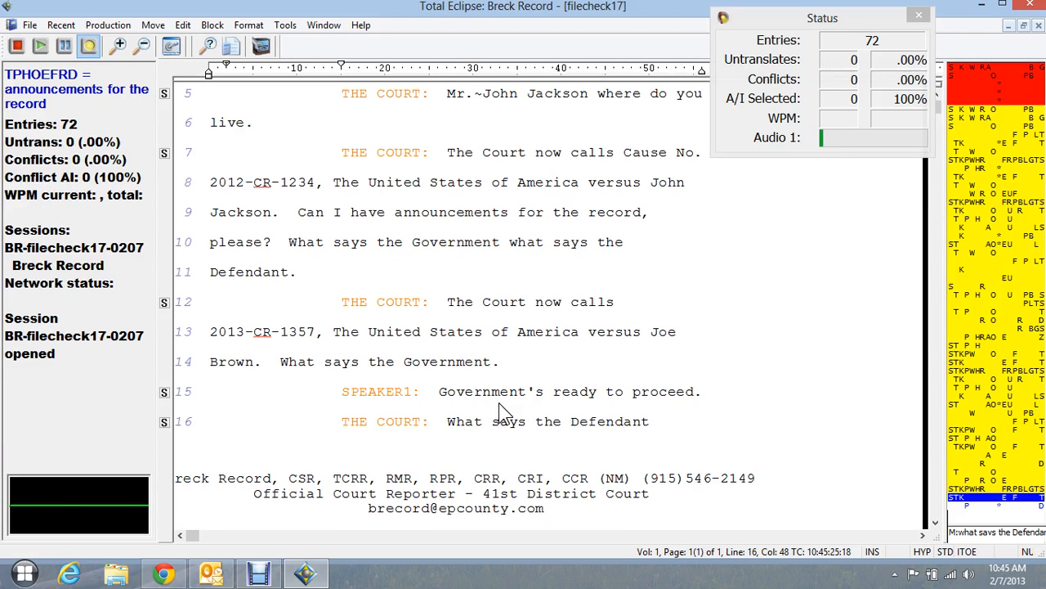
- Add a SPEAKER2 line reading "Defendant's ready to proceed."
text({S:SPEAKER2})
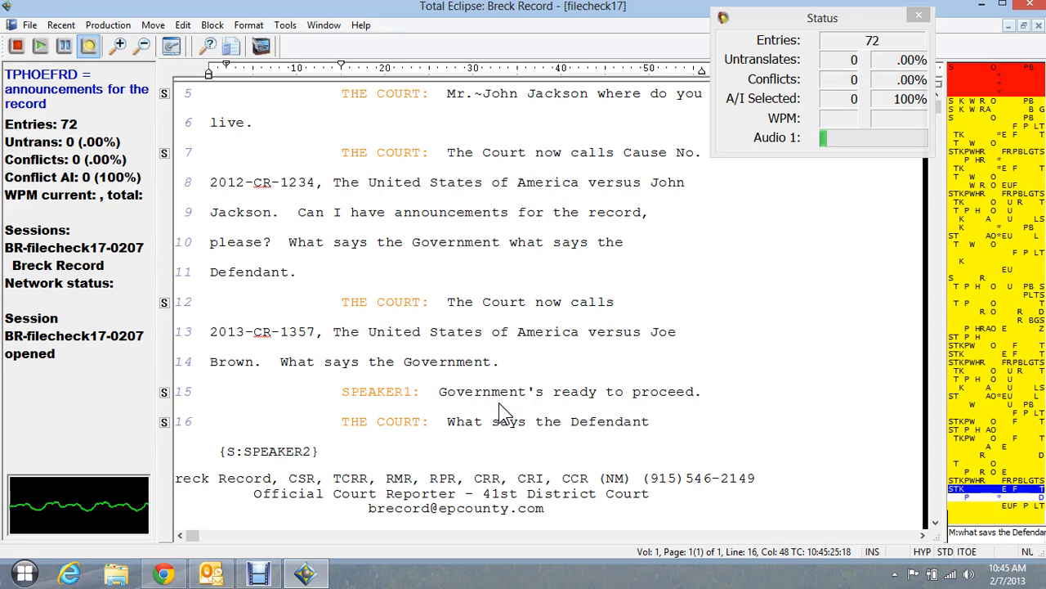
text( defendant {'s})
text( ready to proceed)
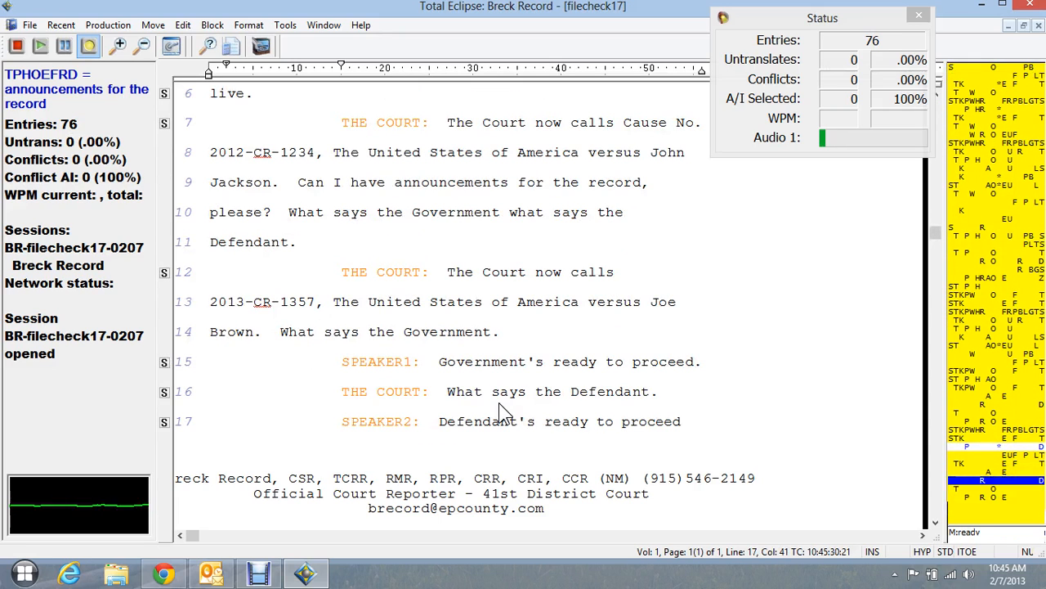
text({.})
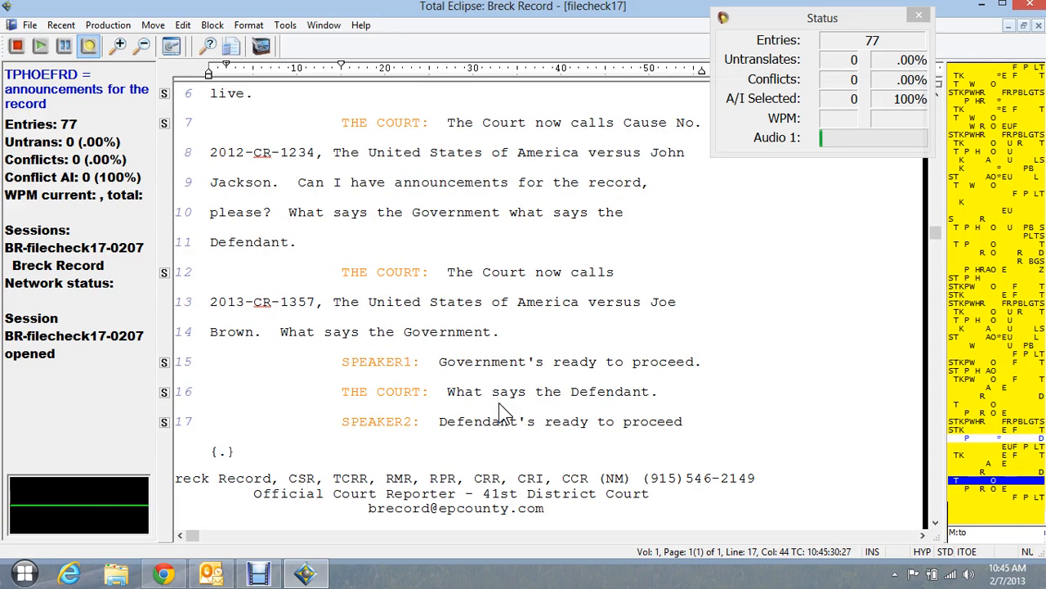
text( Mr.{~}{|})
text( John Jackson is)
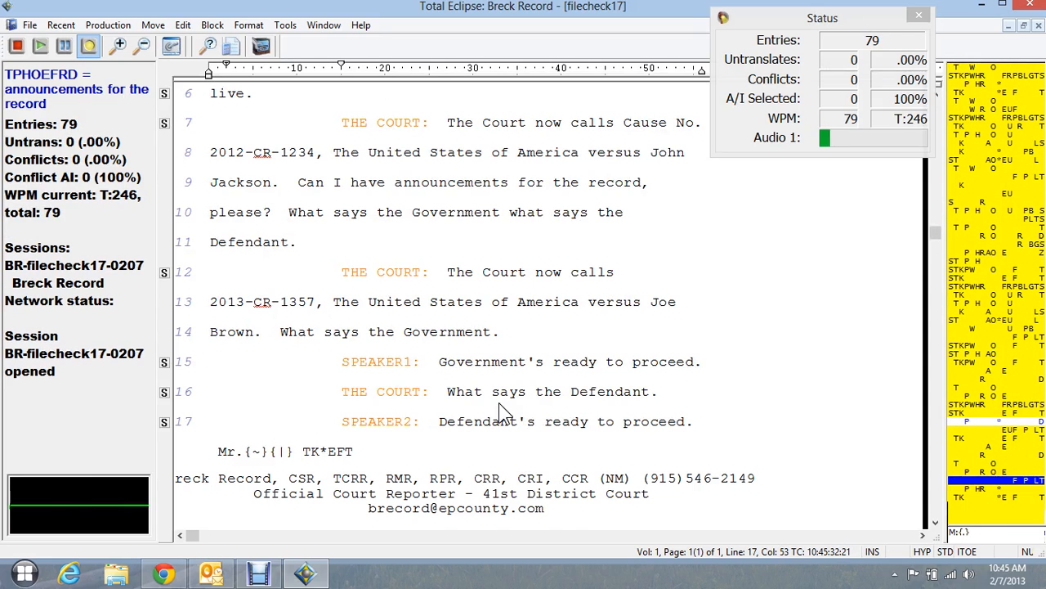
text( here)
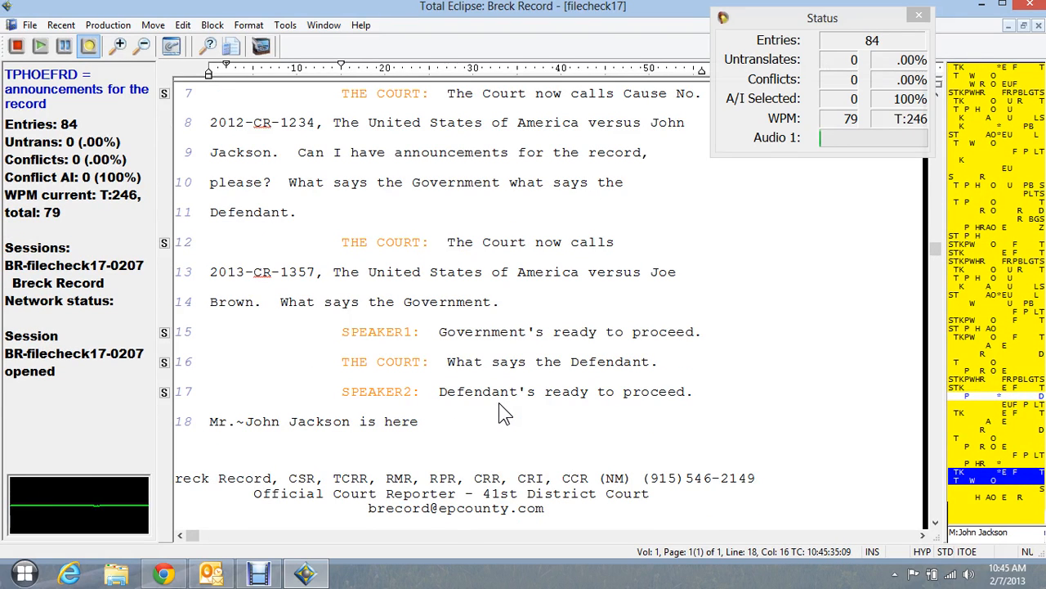
text(. {S:THE COURT} okay)
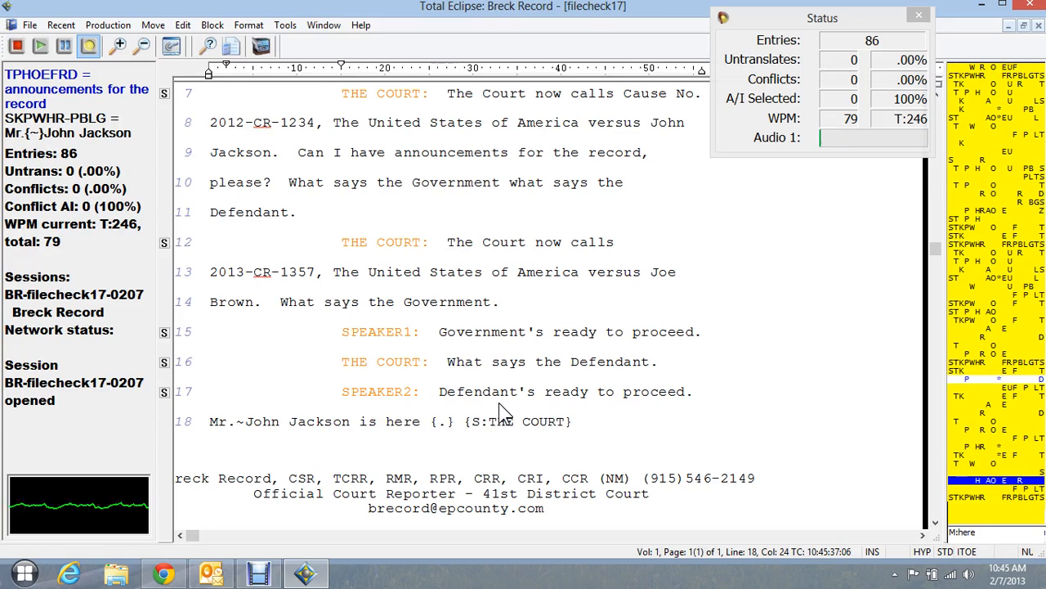
text( {.})
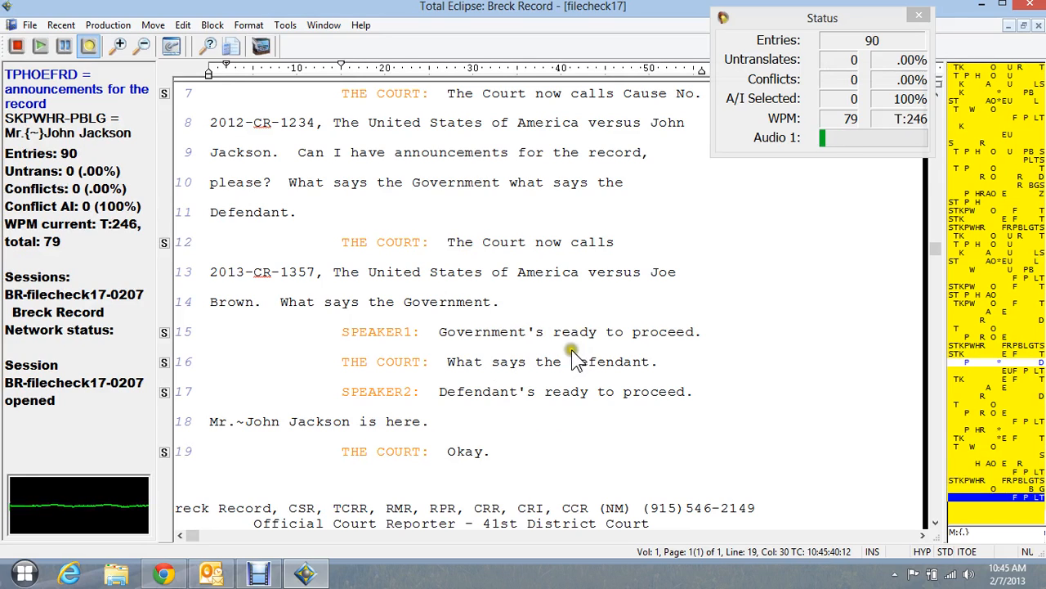
- Locate the strokes behind the line 13 case style and append the 2013-CR-1357 and 2012-CR-1234 case styles after "Okay.", each followed by a comma
click(441, 271)
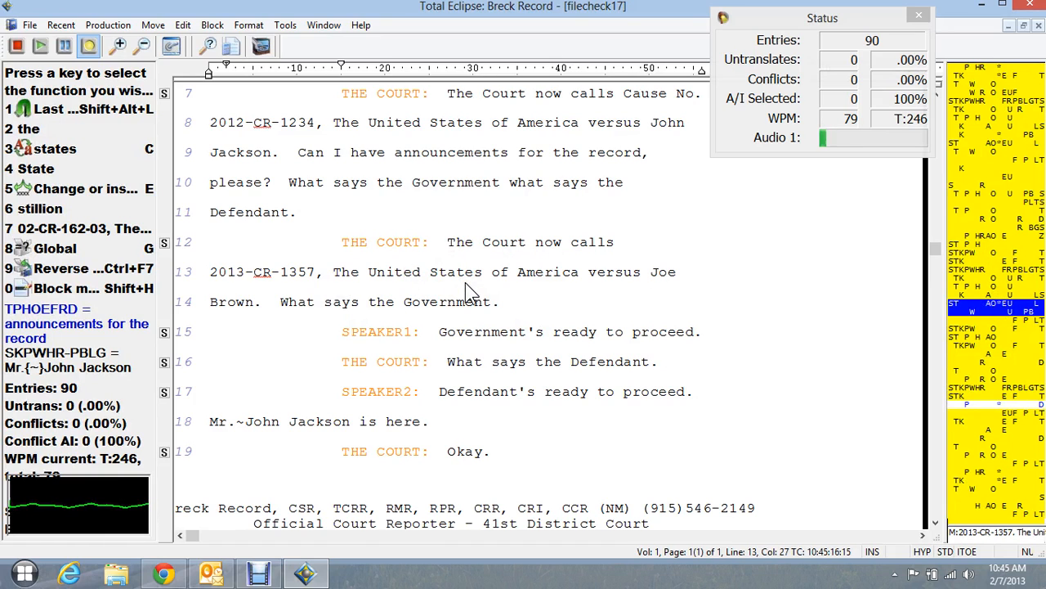
key(ctrl+End)
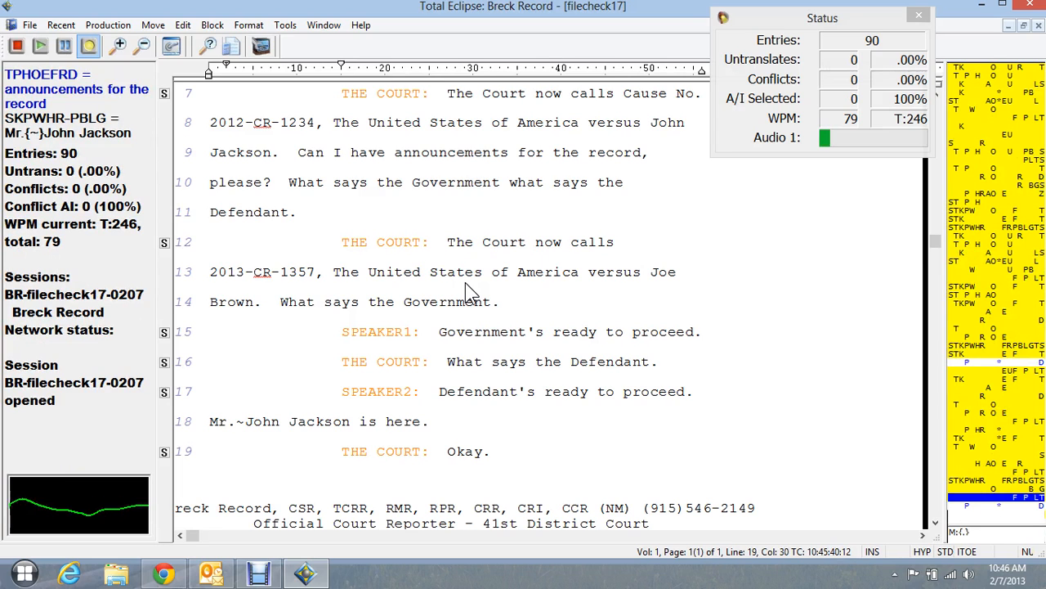
text(2013-CR-1357, The United States of America versus Joe Brown)
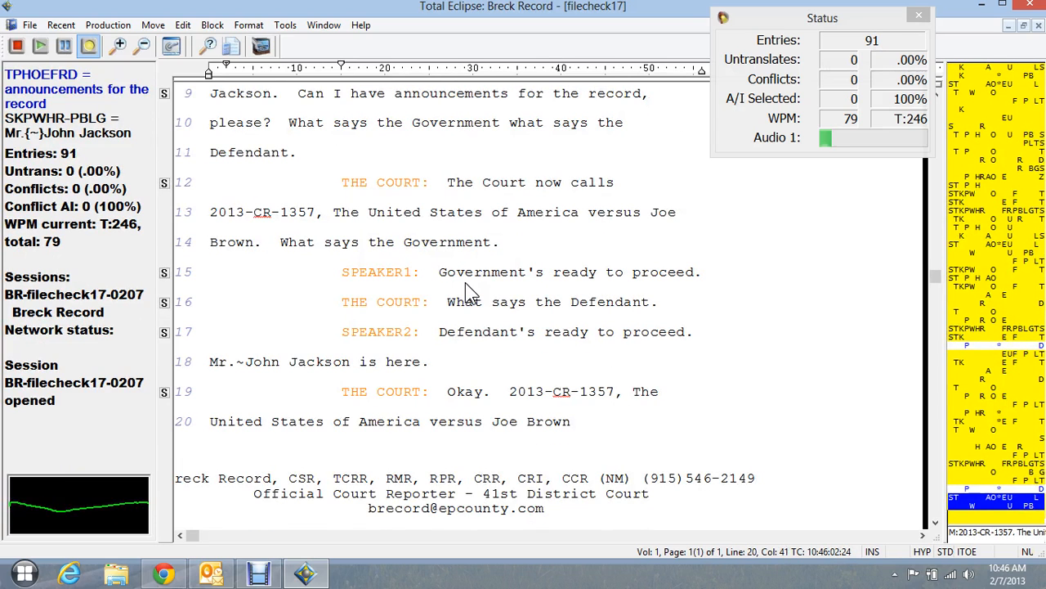
text( {,})
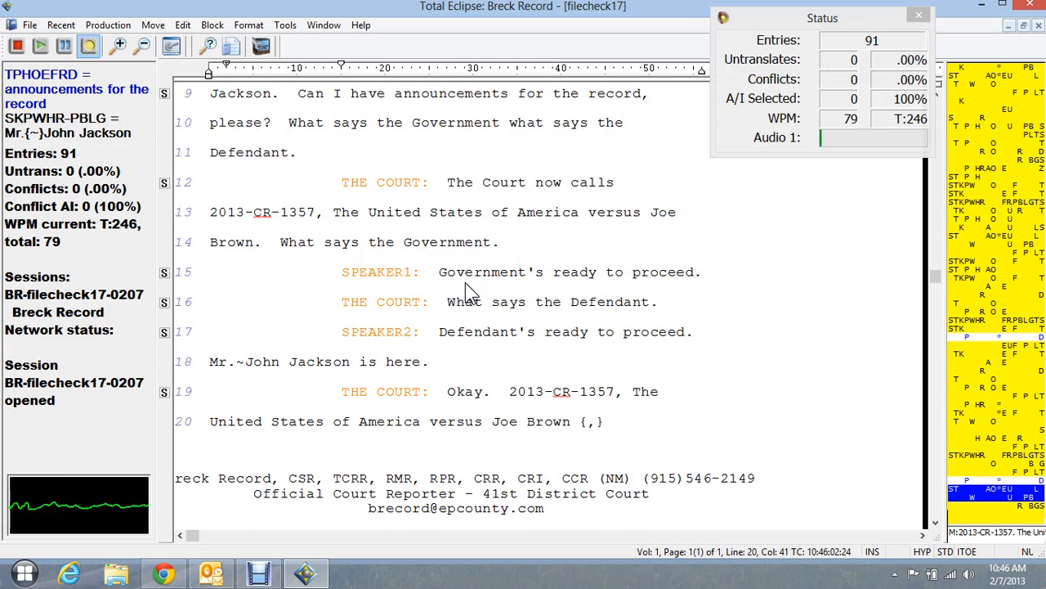
text(, 2012-CR-1234, The United States of America versus John Jackson)
text( {,})
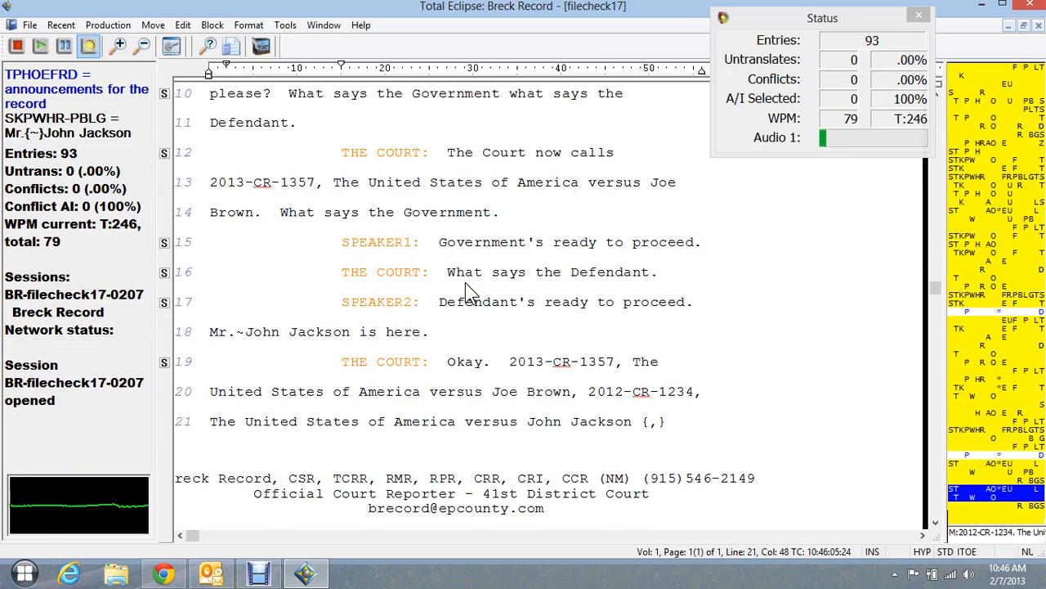
text( STAO*EUL three)
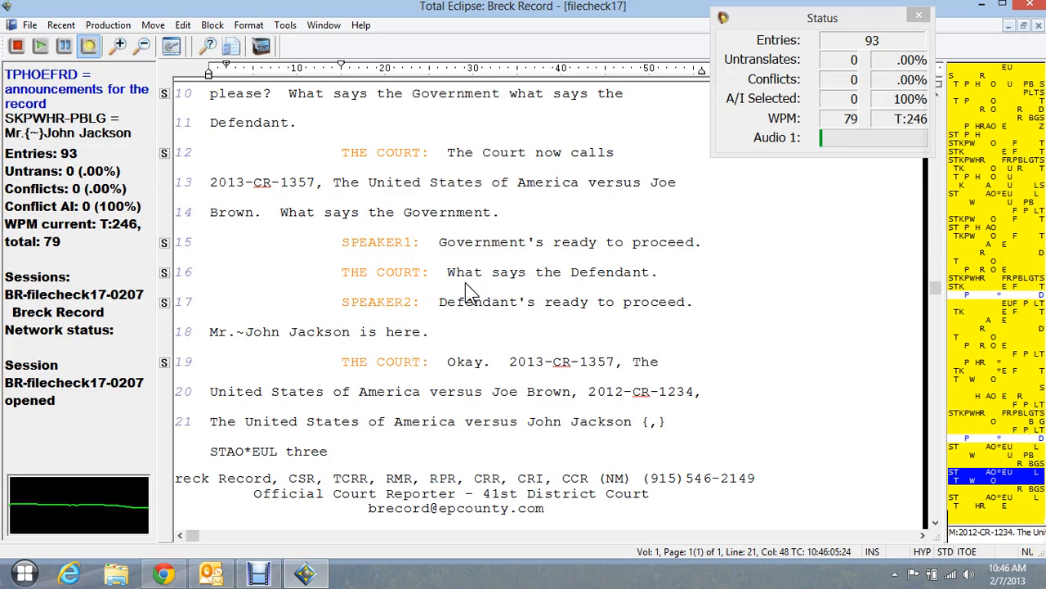
key(BackSpace)
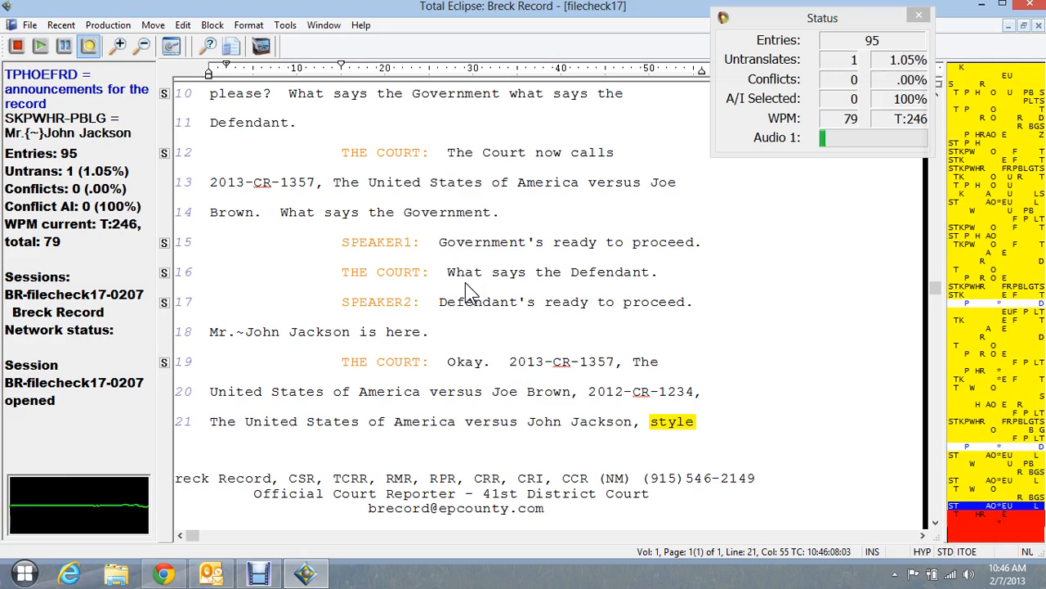
key(BackSpace)
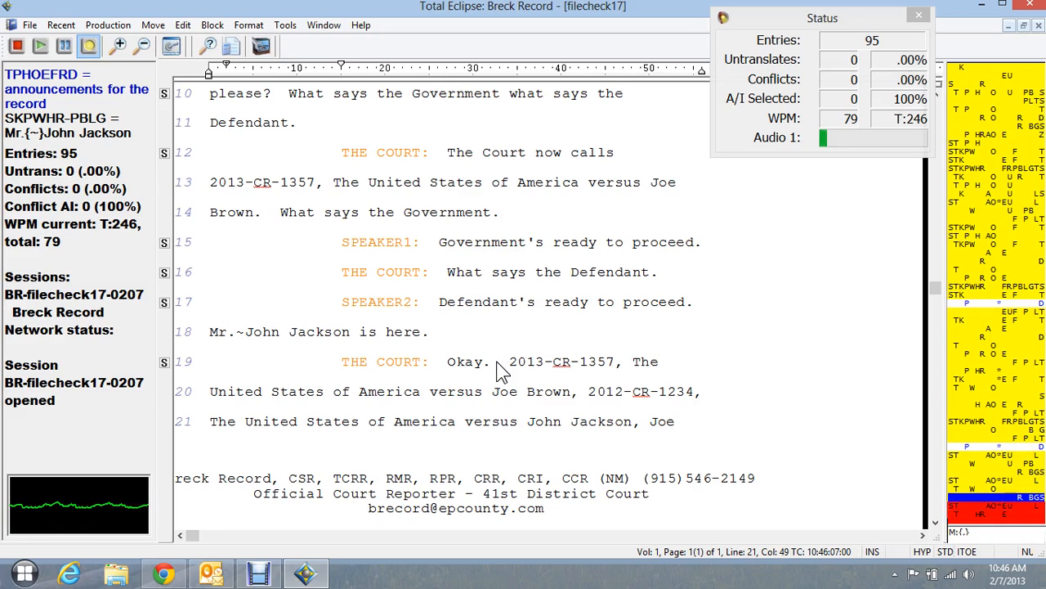
- End the sentence with the second defendant's name written word by word and a period, and add the name again with its quick strokes TK*EFT WUPB
text(Joe brown)
text( {.})
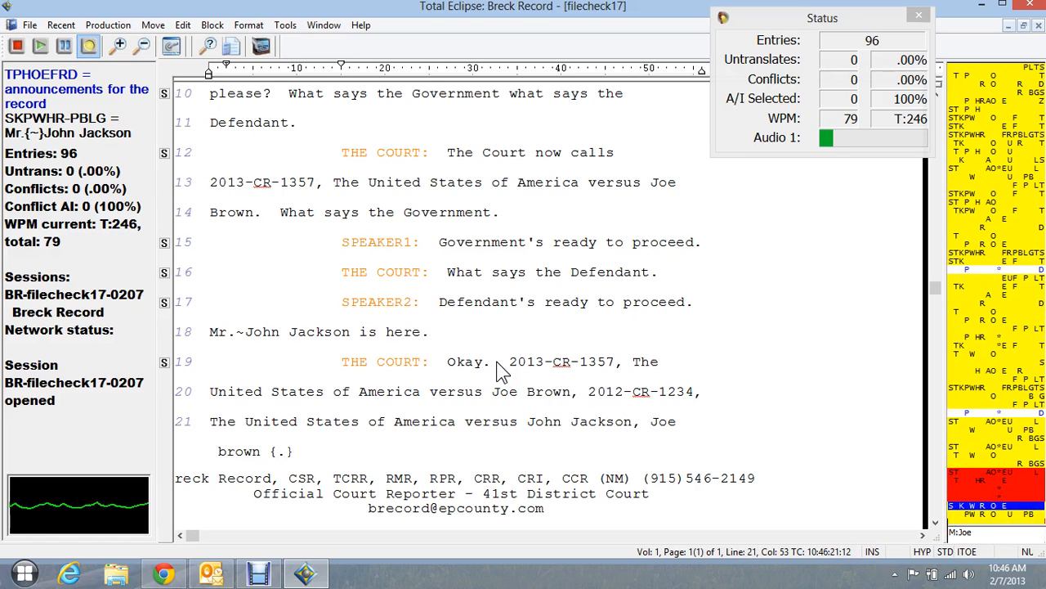
key(BackSpace)
key(BackSpace)
key(BackSpace)
key(BackSpace)
text(.  Joe Brown)
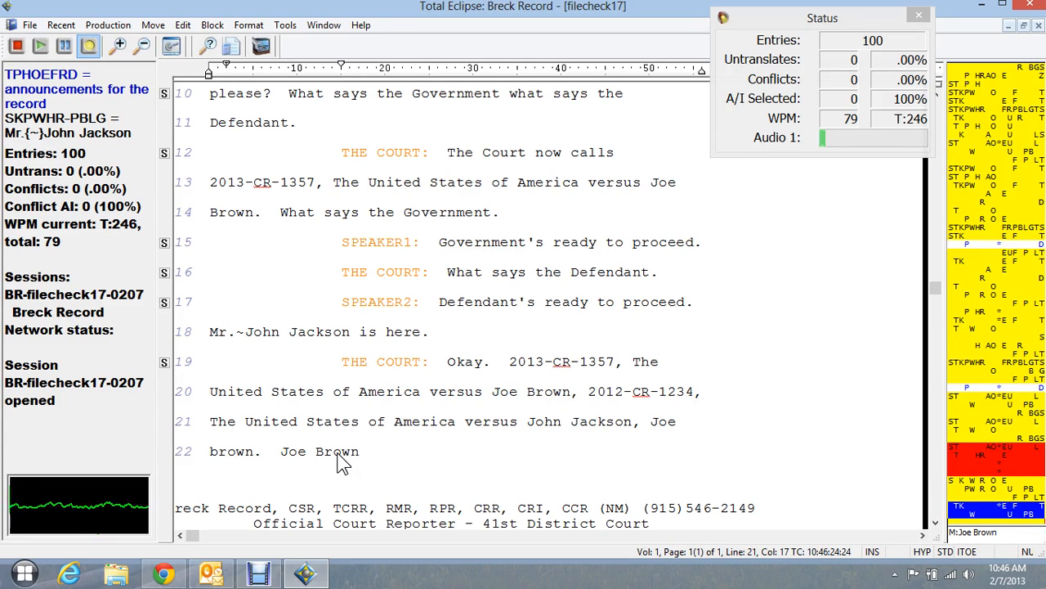
- Define the strokes TK*EFT WUPB as the second defendant's full name in the main dictionary
key(F11)
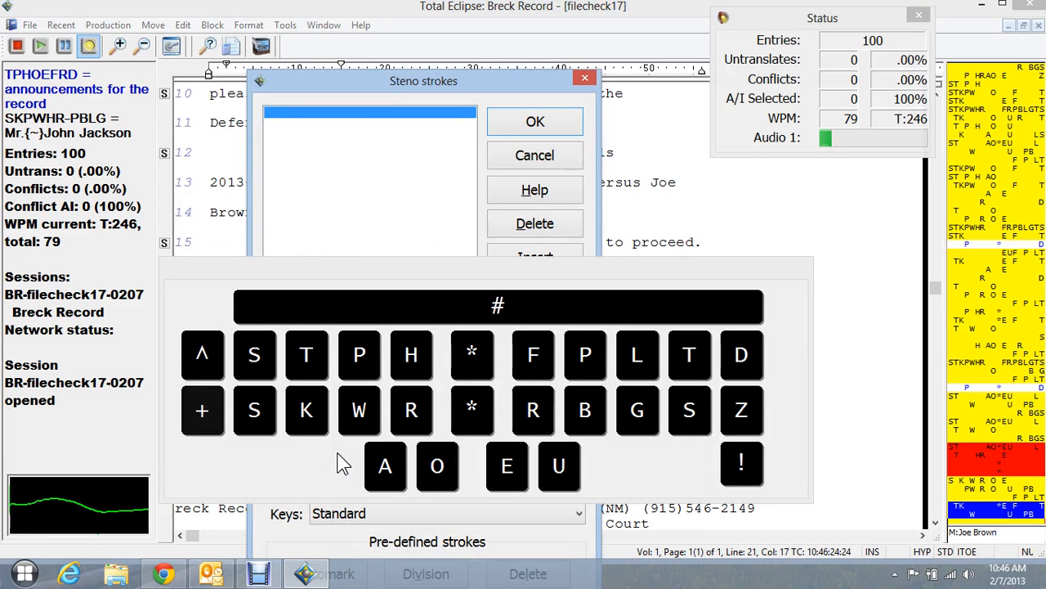
text(tkeft)
text(*)
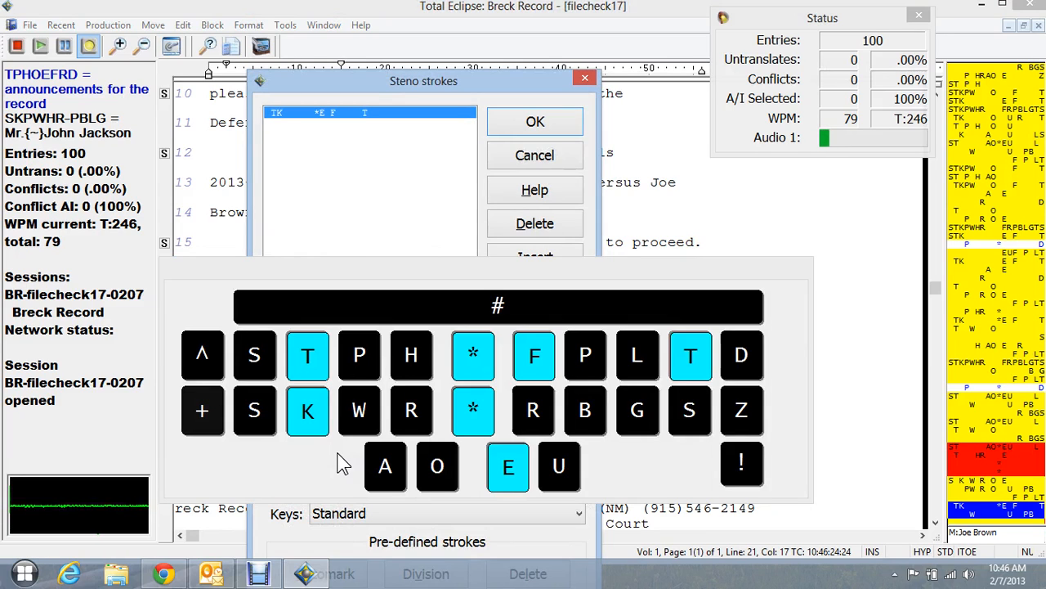
key(space)
text(wupb)
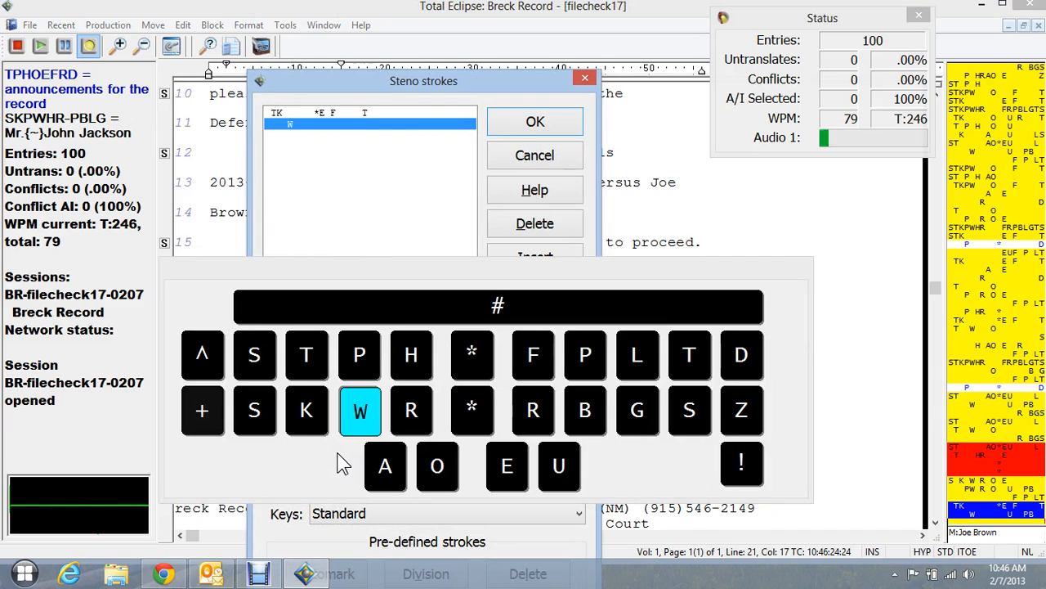
key(Return)
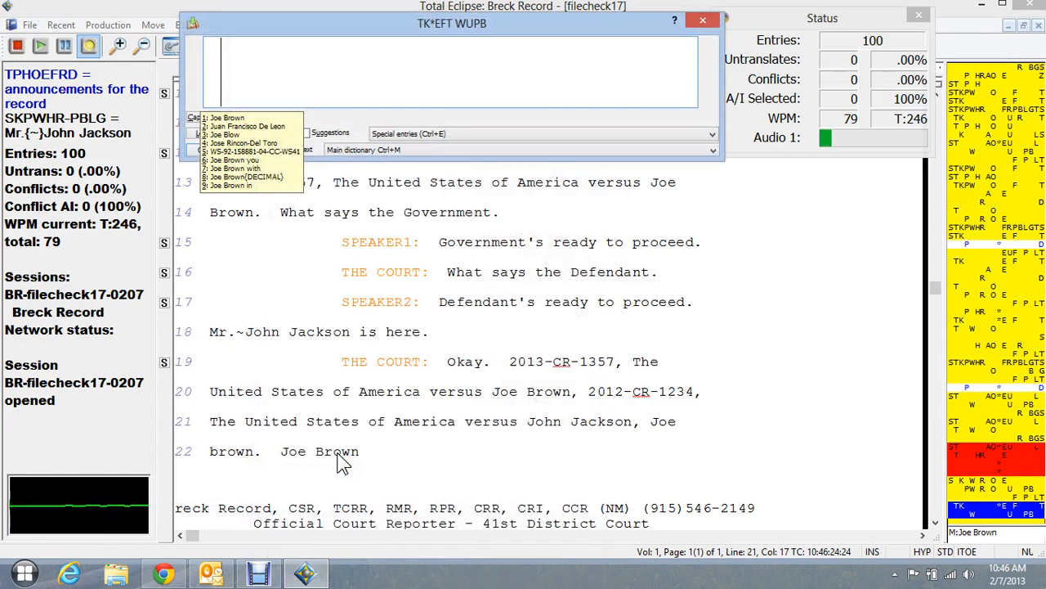
text(Joe Brown)
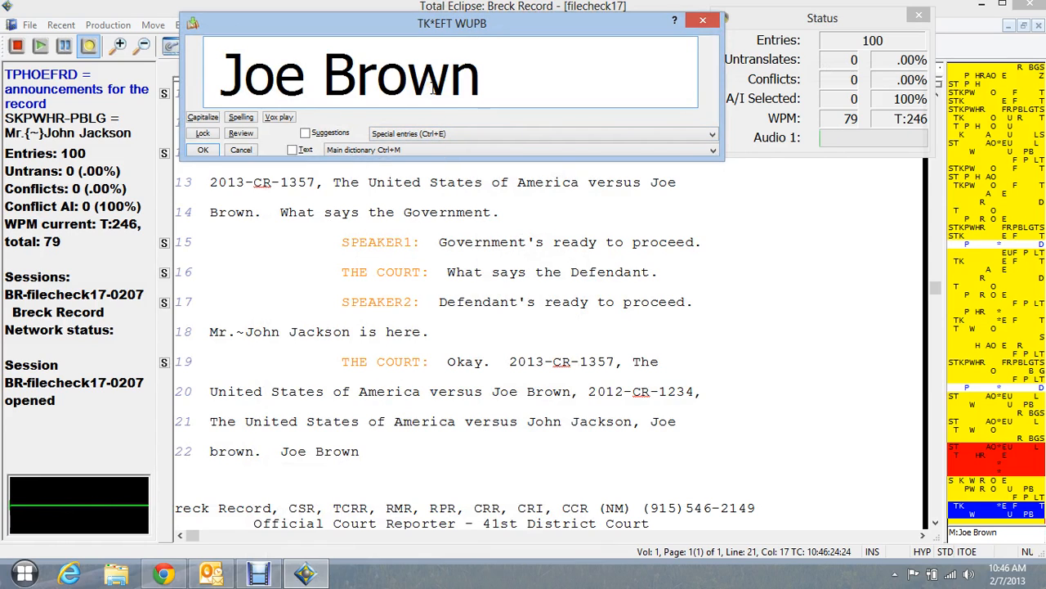
key(Return)
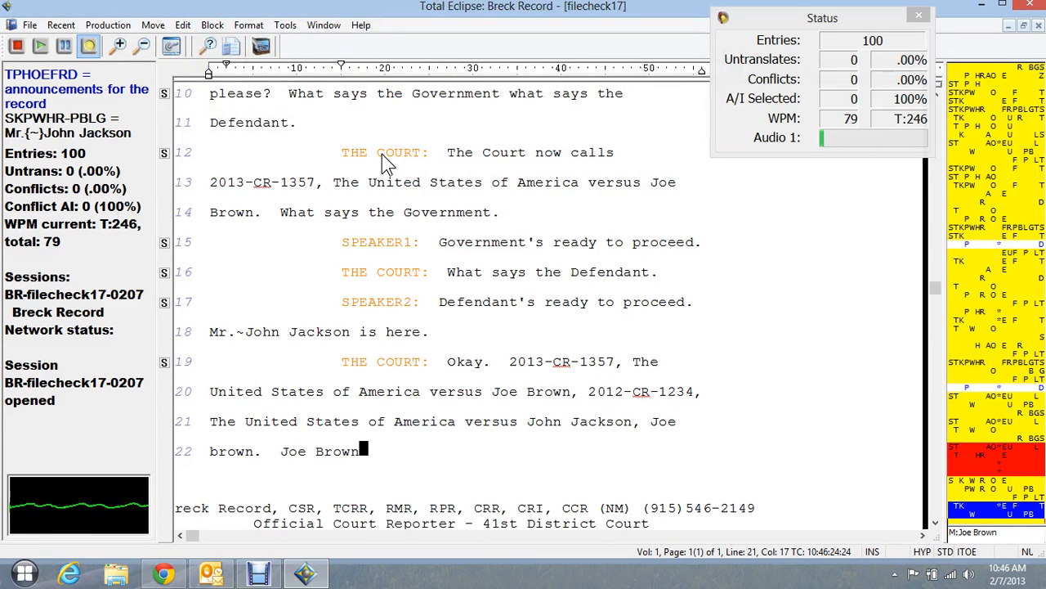
- Use the quick strokes to add the second defendant's full name and the first defendant's full name at the end of line 22
text(TK*EFT)
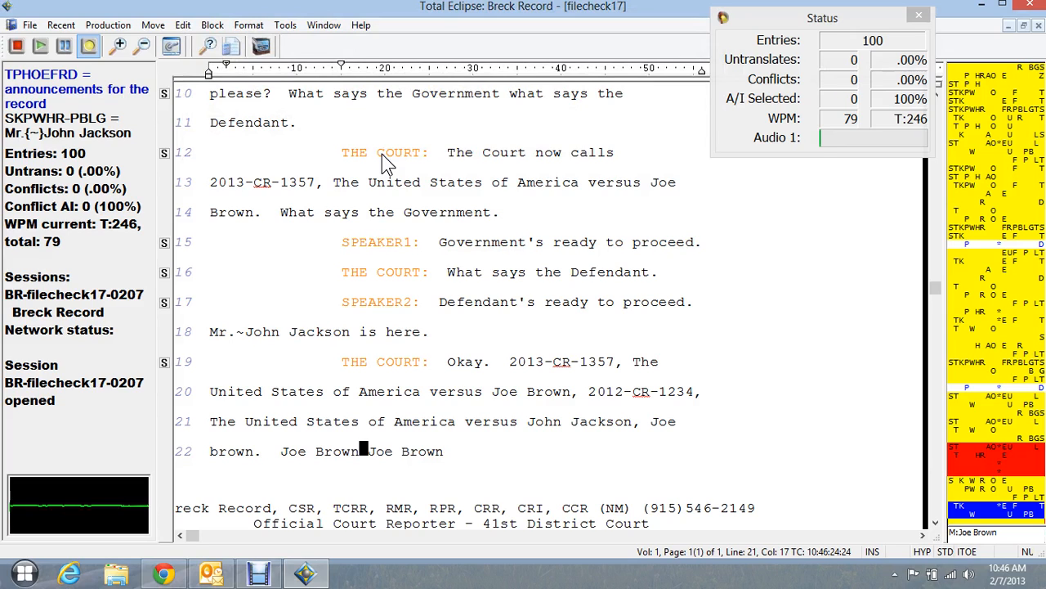
text( John Jackson)
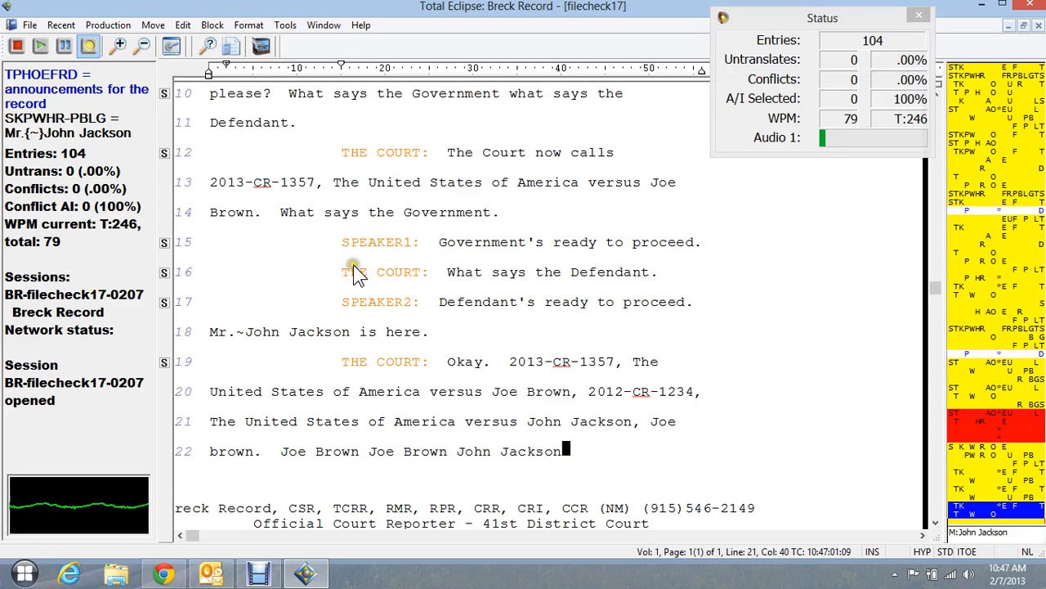
mouse_move(260, 574)
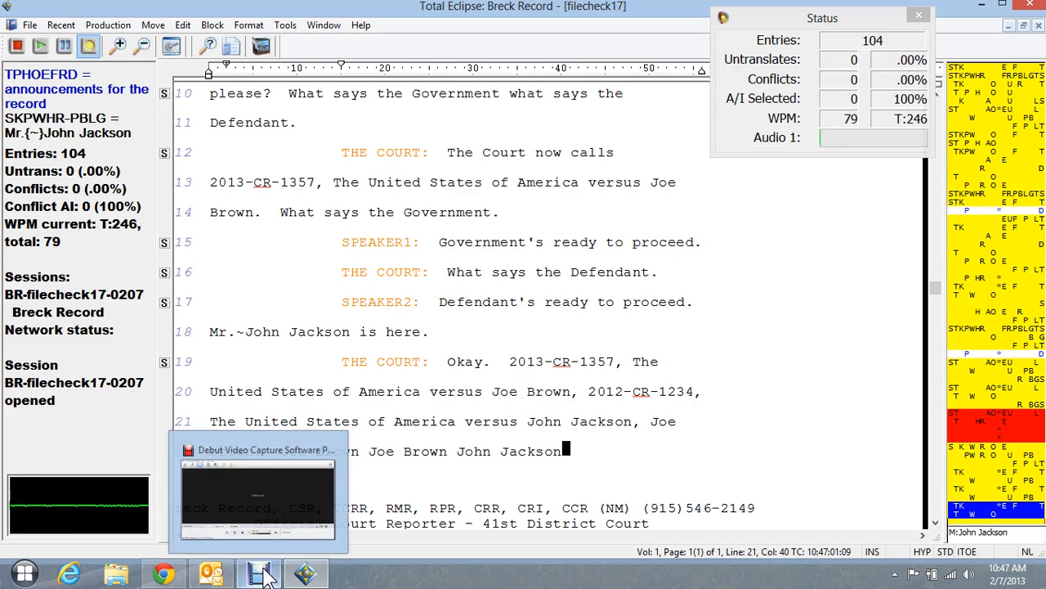